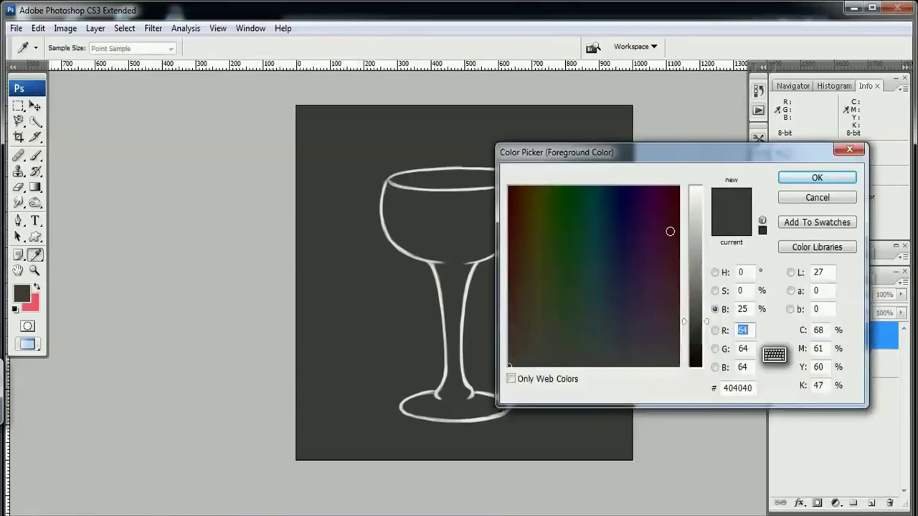
# - Set the foreground colour to light mint green, RGB 161/255/181
pyautogui.click(694, 188)
pyautogui.click(572, 290)
pyautogui.write('161')
pyautogui.press('Tab')
pyautogui.press('Tab')
pyautogui.write('161')
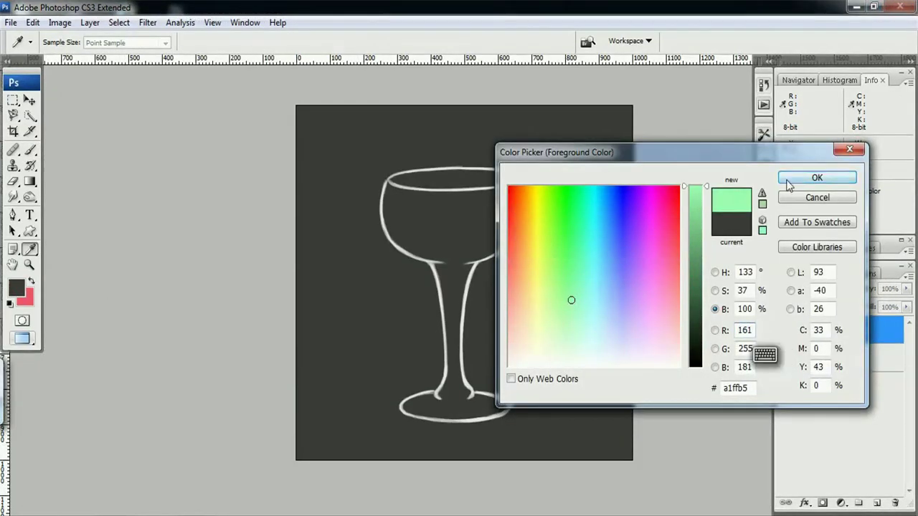
pyautogui.press('Return')
# - On new Layer 1, brush mint green across the glass bowl, up to the rim and into the stem top
pyautogui.press('b')
pyautogui.click(878, 503)
pyautogui.moveTo(393, 212)
pyautogui.mouseDown()
pyautogui.moveTo(431, 213)
pyautogui.moveTo(401, 205)
pyautogui.moveTo(461, 246)
pyautogui.moveTo(516, 219)
pyautogui.mouseUp()
pyautogui.moveTo(443, 249); pyautogui.dragTo(455, 273)
pyautogui.press('[')
pyautogui.press('[')
pyautogui.press('[')
pyautogui.moveTo(388, 189); pyautogui.dragTo(520, 189)
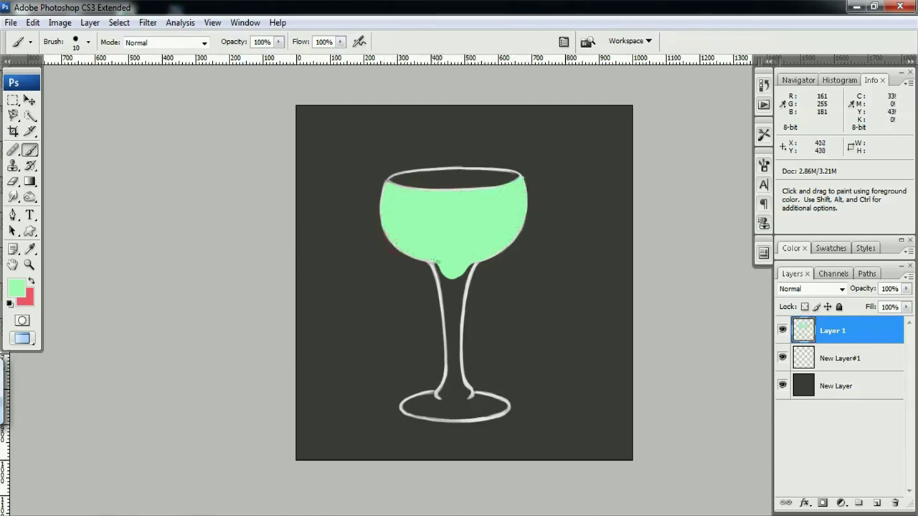
pyautogui.moveTo(435, 262)
pyautogui.mouseDown()
pyautogui.moveTo(463, 276)
pyautogui.moveTo(453, 279)
pyautogui.mouseUp()
# - Smudge the green fill's top edge smoothly up to the rim
pyautogui.press('e')
pyautogui.press('b')
pyautogui.press('r')
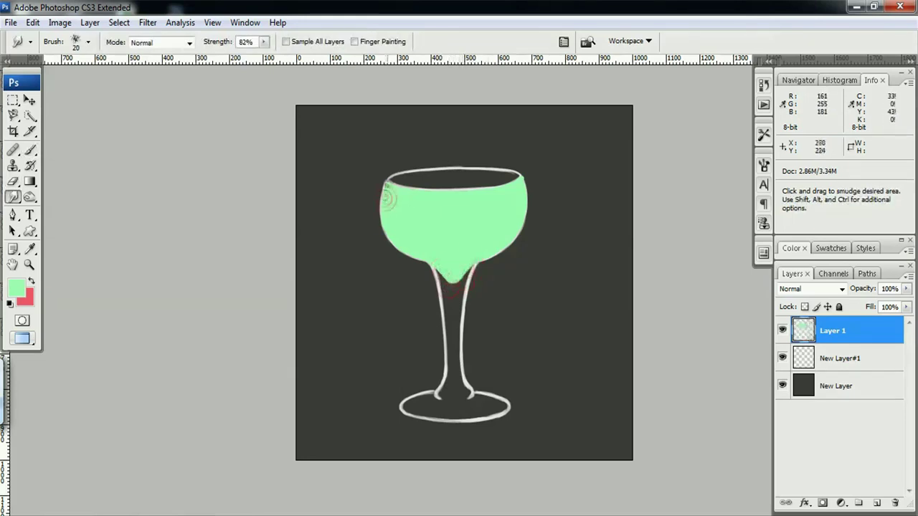
pyautogui.moveTo(388, 195); pyautogui.dragTo(522, 192)
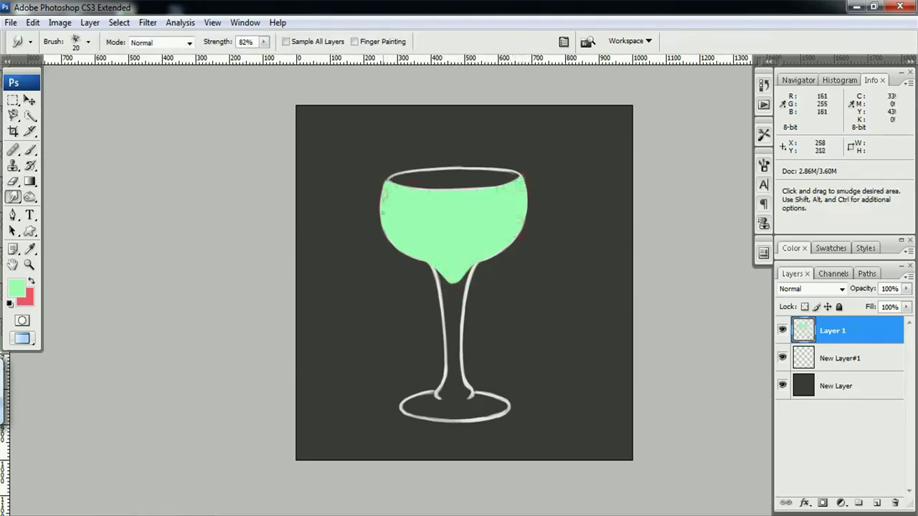
# - Paint slightly darker green shading inside the bowl with a smaller brush
pyautogui.click(16, 289)
pyautogui.click(840, 150)
pyautogui.press('b')
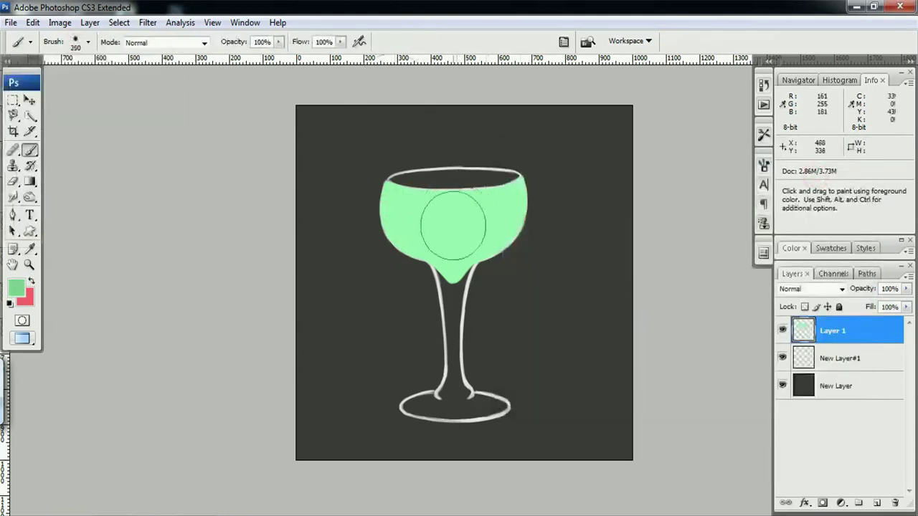
pyautogui.press('[')
pyautogui.press('[')
pyautogui.moveTo(459, 219)
pyautogui.mouseDown()
pyautogui.moveTo(498, 211)
pyautogui.moveTo(423, 236)
pyautogui.moveTo(435, 251)
pyautogui.moveTo(495, 241)
pyautogui.moveTo(455, 232)
pyautogui.moveTo(455, 250)
pyautogui.moveTo(452, 178)
pyautogui.mouseUp()
pyautogui.press('[')
pyautogui.press('[')
# - Brush a lighter mint highlight across the upper-left of the bowl
pyautogui.click(16, 288)
pyautogui.click(572, 332)
pyautogui.click(816, 176)
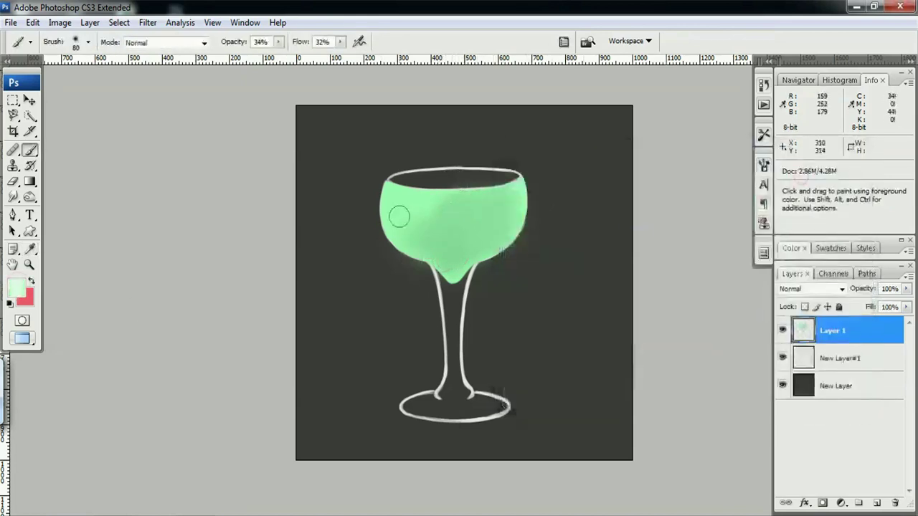
pyautogui.press(']')
pyautogui.press(']')
pyautogui.press(']')
pyautogui.moveTo(397, 207); pyautogui.dragTo(437, 199)
pyautogui.press('[')
pyautogui.press('[')
pyautogui.press('[')
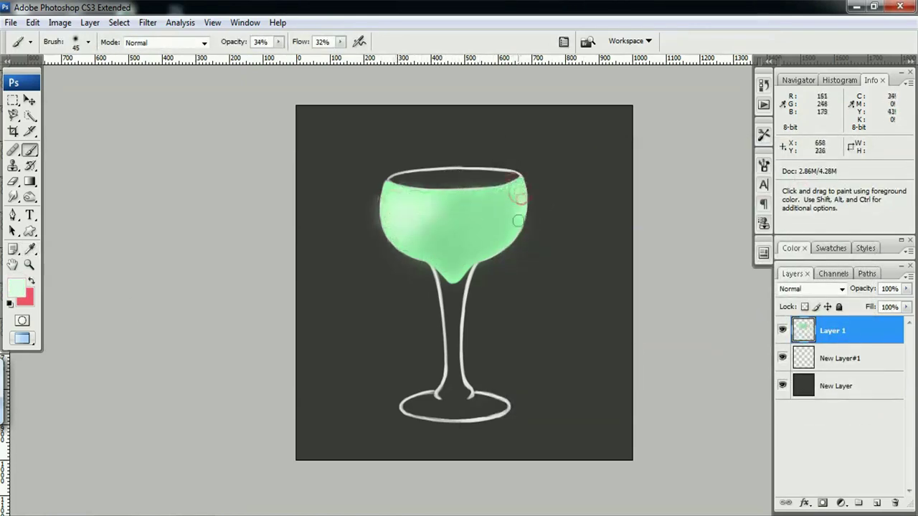
# - On new Layer 2, brush a small highlight along the rim at full opacity and flow
pyautogui.click(877, 502)
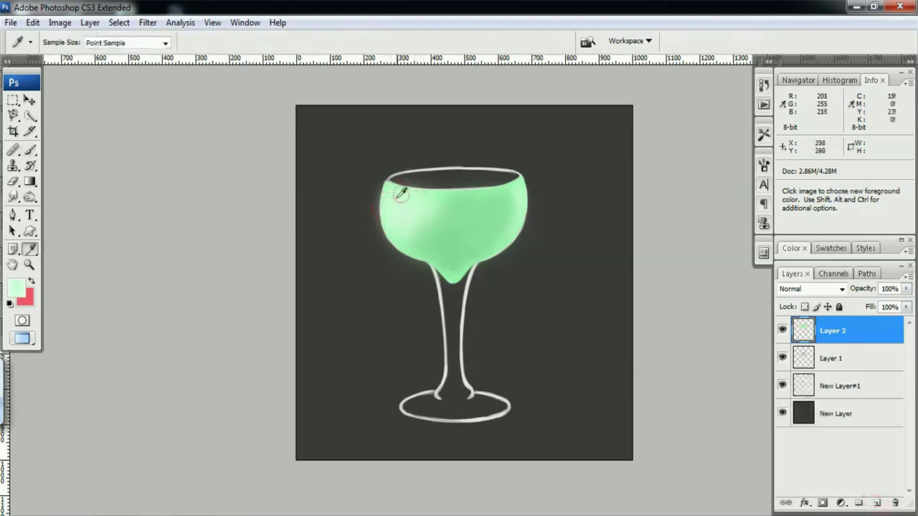
pyautogui.press('[')
pyautogui.press('[')
pyautogui.click(88, 42)
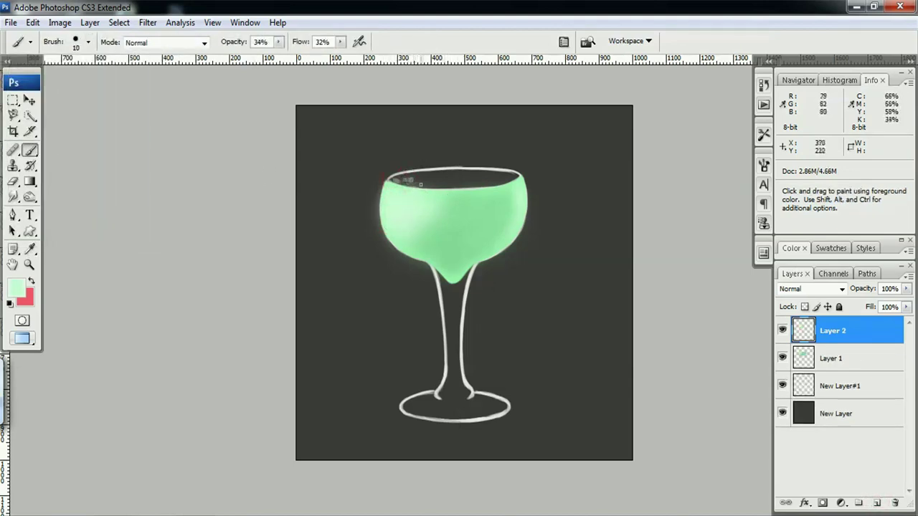
pyautogui.keyDown('alt'); pyautogui.click(421, 184); pyautogui.keyUp('alt')
pyautogui.moveTo(419, 181)
pyautogui.mouseDown()
pyautogui.moveTo(403, 178)
pyautogui.moveTo(513, 180)
pyautogui.mouseUp()
pyautogui.press('0')
pyautogui.hotkey('shift', '0')
# - Make white the painting colour and smudge the rim paint into a soft blend
pyautogui.press('d')
pyautogui.press('x')
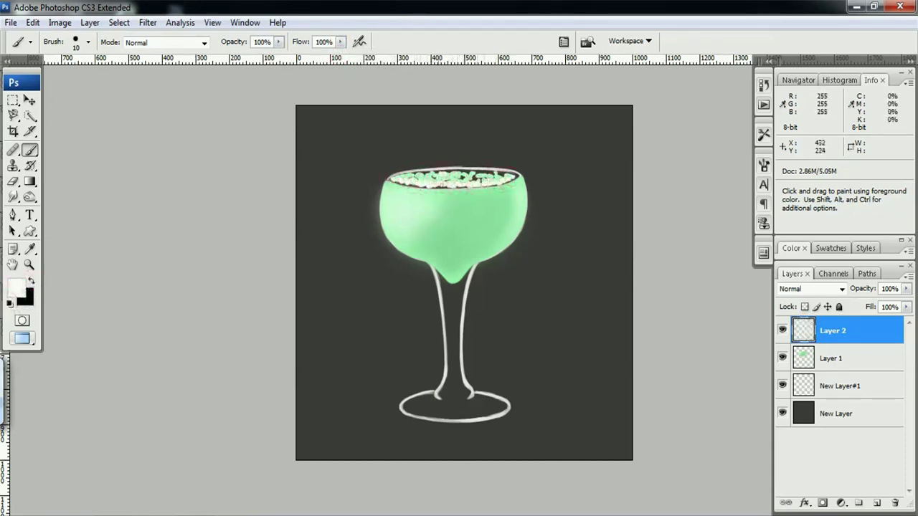
pyautogui.press('r')
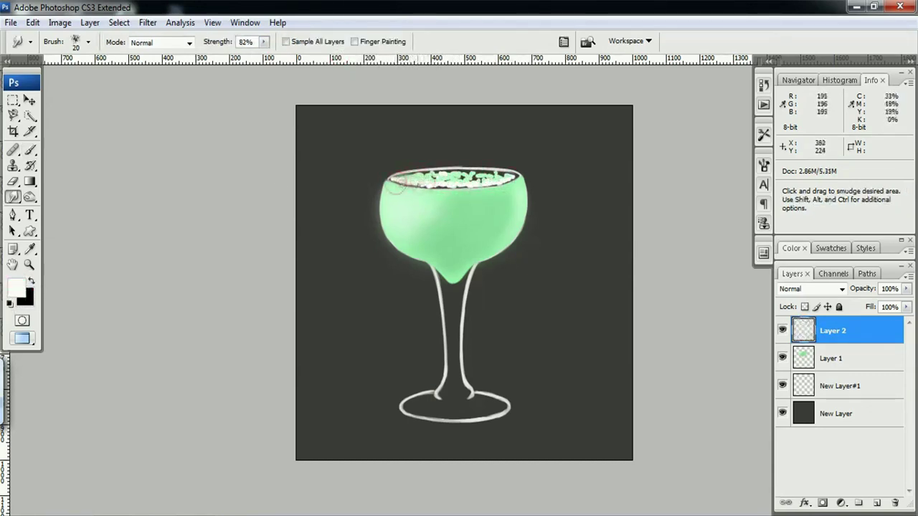
pyautogui.moveTo(423, 184)
pyautogui.mouseDown()
pyautogui.moveTo(520, 176)
pyautogui.moveTo(439, 175)
pyautogui.moveTo(511, 175)
pyautogui.mouseUp()
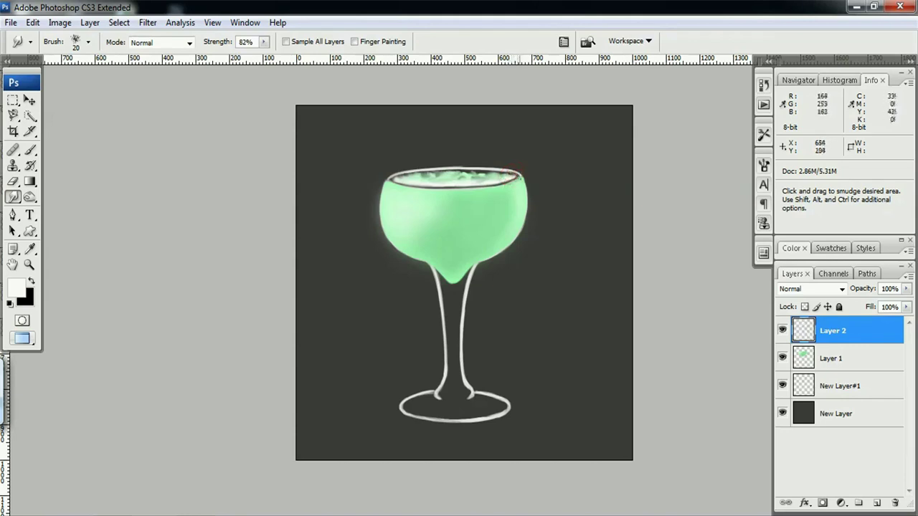
pyautogui.press('b')
pyautogui.press('r')
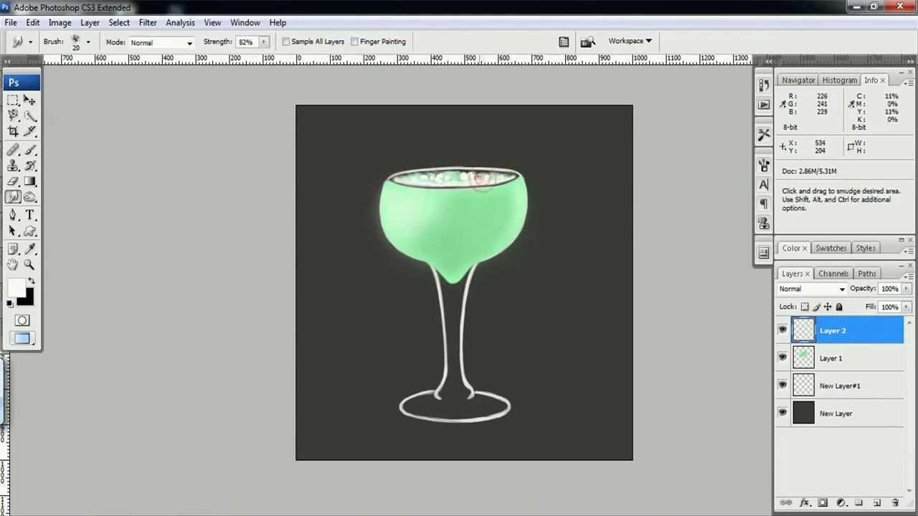
pyautogui.moveTo(497, 179)
pyautogui.mouseDown()
pyautogui.moveTo(399, 178)
pyautogui.moveTo(479, 166)
pyautogui.mouseUp()
pyautogui.press('e')
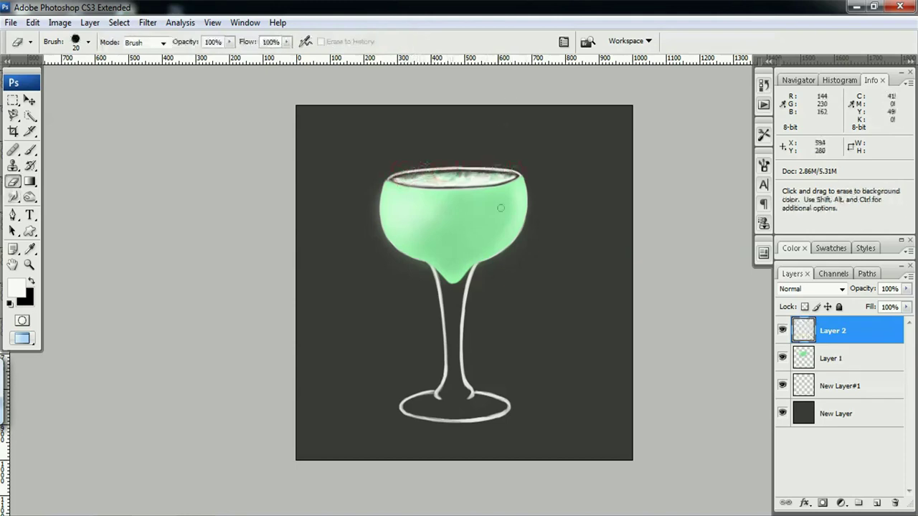
# - Add Layer 3 and paint a light white stroke across the rim's left side
pyautogui.click(876, 503)
pyautogui.press('b')
pyautogui.moveTo(391, 183); pyautogui.dragTo(499, 188)
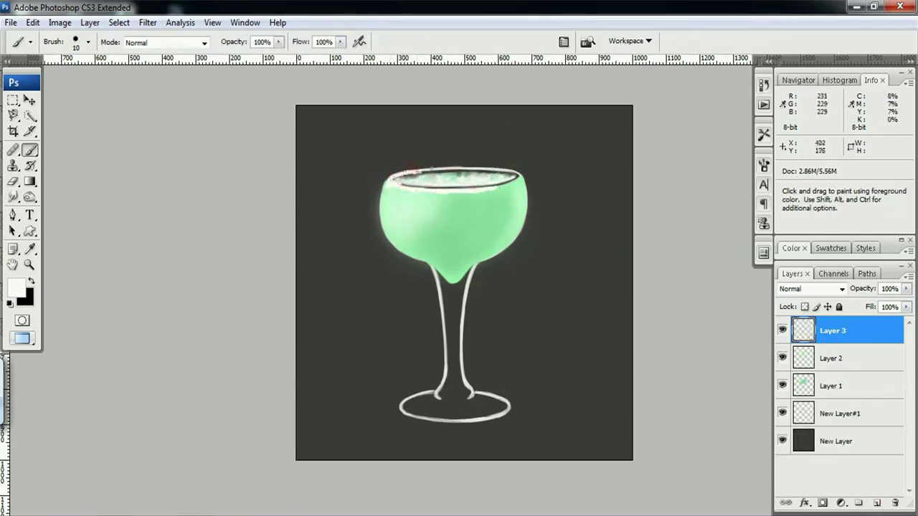
# - Paint white strokes along the rim, down both stem sides and toward the base
pyautogui.moveTo(398, 172); pyautogui.dragTo(513, 172)
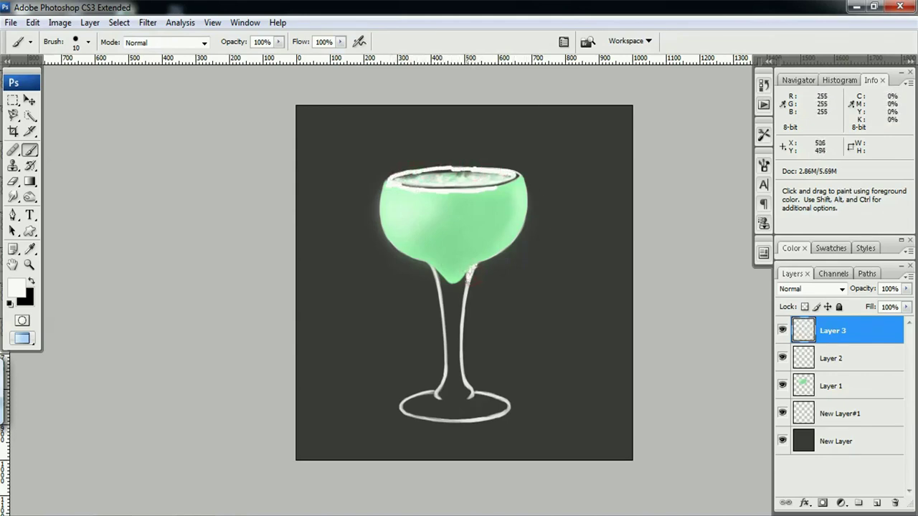
pyautogui.moveTo(431, 267); pyautogui.dragTo(439, 307)
pyautogui.moveTo(470, 271); pyautogui.dragTo(463, 323)
pyautogui.moveTo(433, 271)
pyautogui.mouseDown()
pyautogui.moveTo(445, 369)
pyautogui.moveTo(473, 396)
pyautogui.moveTo(450, 406)
pyautogui.moveTo(463, 409)
pyautogui.moveTo(405, 412)
pyautogui.moveTo(505, 406)
pyautogui.mouseUp()
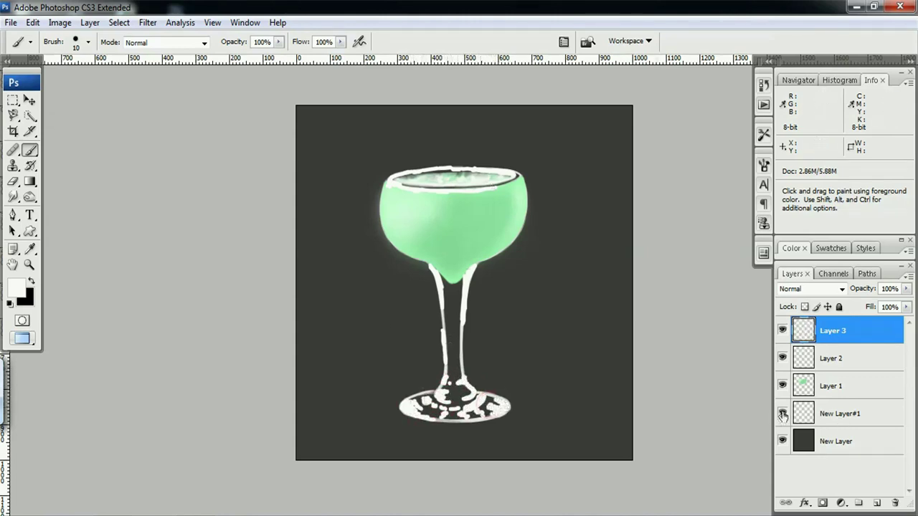
# - On Layer 3, smudge the stem and base marks into glossy grey-white streaks
pyautogui.click(825, 414)
pyautogui.press('r')
pyautogui.click(804, 331)
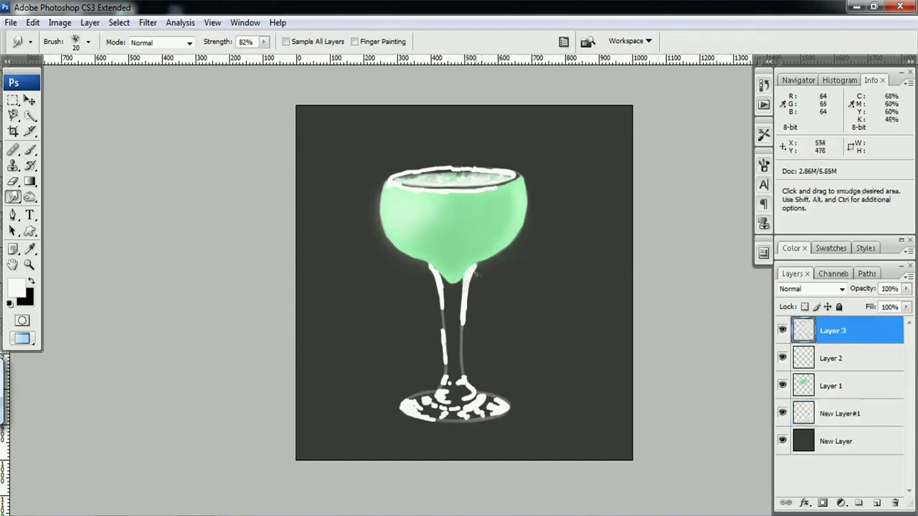
pyautogui.moveTo(473, 272); pyautogui.dragTo(464, 316)
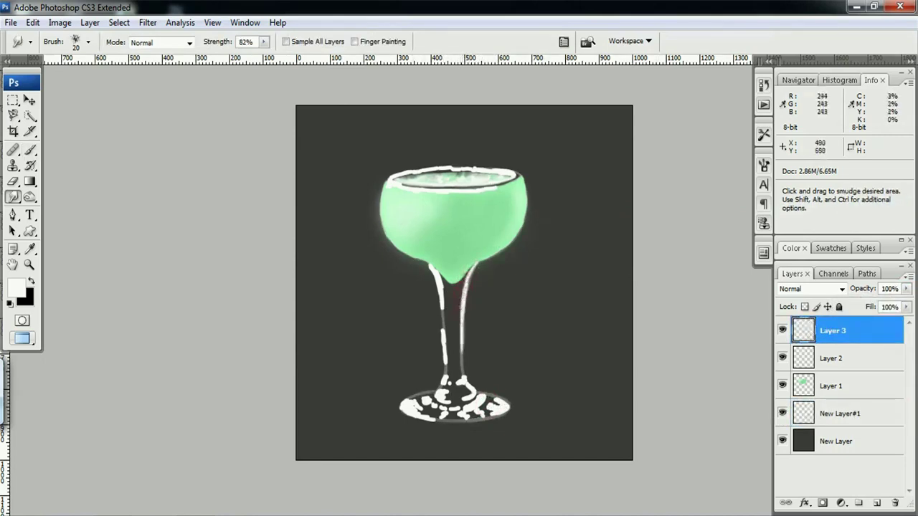
pyautogui.moveTo(479, 261); pyautogui.dragTo(484, 258)
pyautogui.moveTo(430, 272)
pyautogui.mouseDown()
pyautogui.moveTo(415, 252)
pyautogui.moveTo(431, 261)
pyautogui.moveTo(442, 382)
pyautogui.mouseUp()
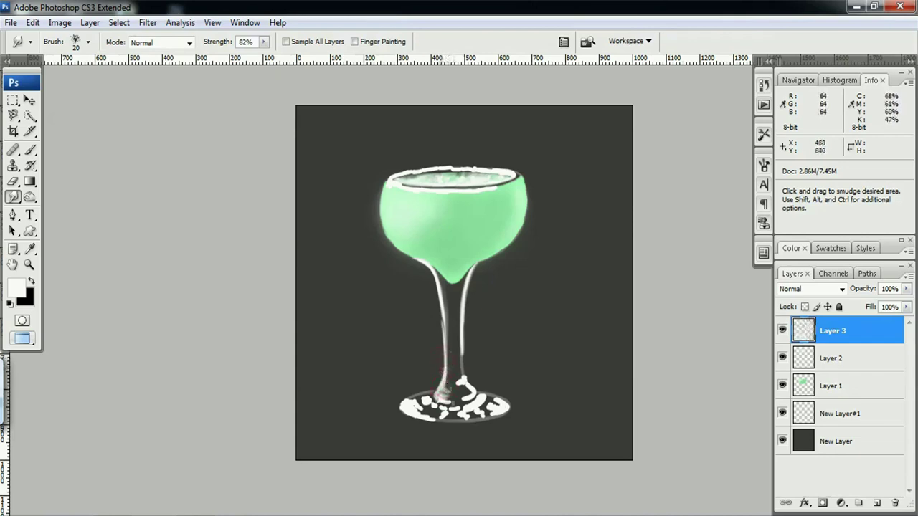
pyautogui.moveTo(438, 395)
pyautogui.mouseDown()
pyautogui.moveTo(420, 399)
pyautogui.moveTo(434, 403)
pyautogui.moveTo(427, 412)
pyautogui.moveTo(436, 402)
pyautogui.moveTo(424, 391)
pyautogui.mouseUp()
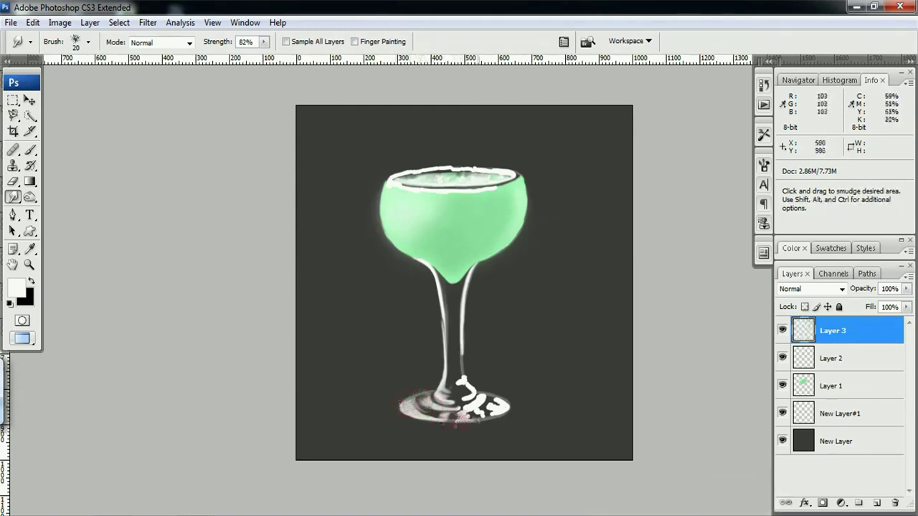
pyautogui.moveTo(459, 420); pyautogui.dragTo(491, 416)
pyautogui.moveTo(469, 346); pyautogui.dragTo(460, 376)
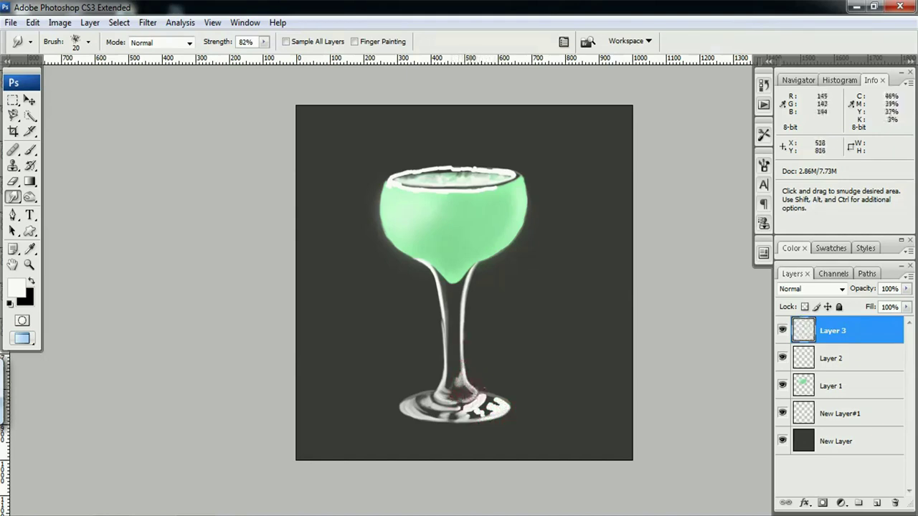
pyautogui.moveTo(466, 393)
pyautogui.mouseDown()
pyautogui.moveTo(477, 412)
pyautogui.moveTo(504, 409)
pyautogui.mouseUp()
# - Zoom in and smudge the white marks on the base edge and left stem
pyautogui.keyDown('ctrl'); pyautogui.keyDown('space'); pyautogui.click(479, 430); pyautogui.keyUp('space'); pyautogui.keyUp('ctrl')
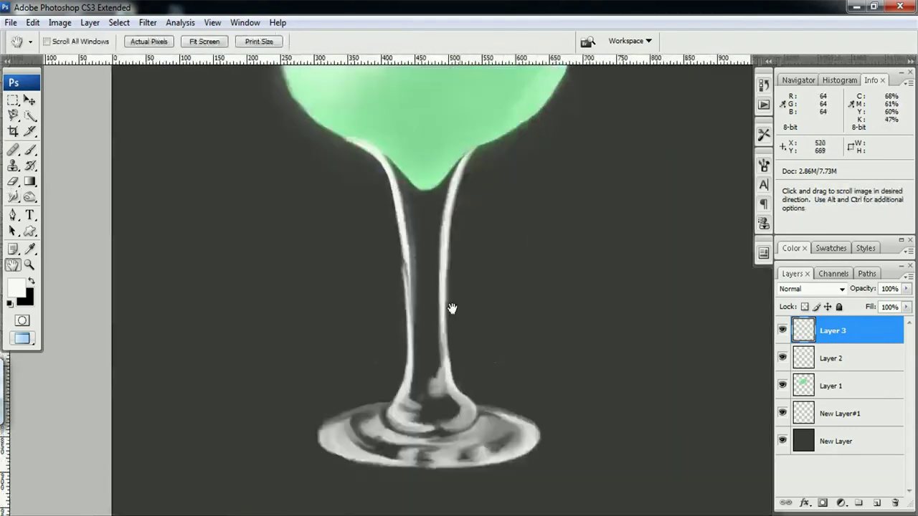
pyautogui.moveTo(502, 358); pyautogui.dragTo(502, 246)
pyautogui.moveTo(531, 357); pyautogui.dragTo(527, 367)
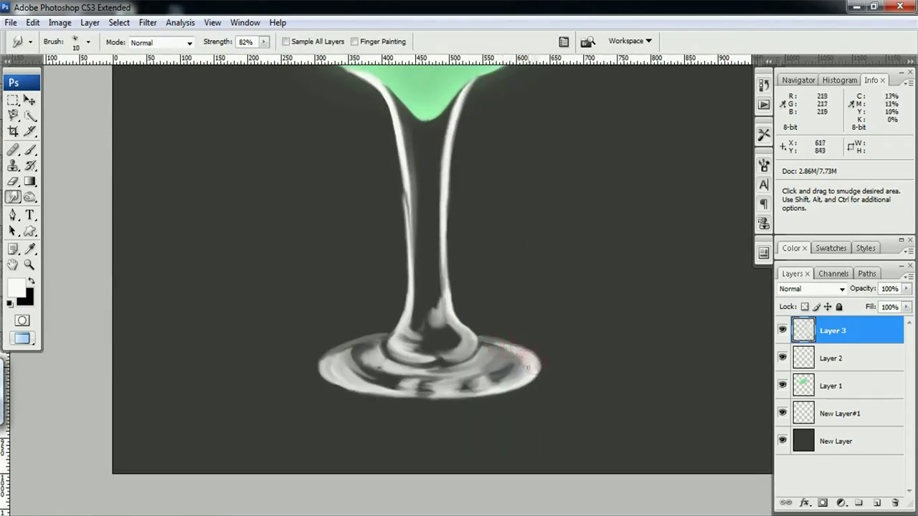
pyautogui.moveTo(436, 163)
pyautogui.mouseDown()
pyautogui.moveTo(455, 339)
pyautogui.moveTo(430, 414)
pyautogui.mouseUp()
pyautogui.press('b')
pyautogui.press('r')
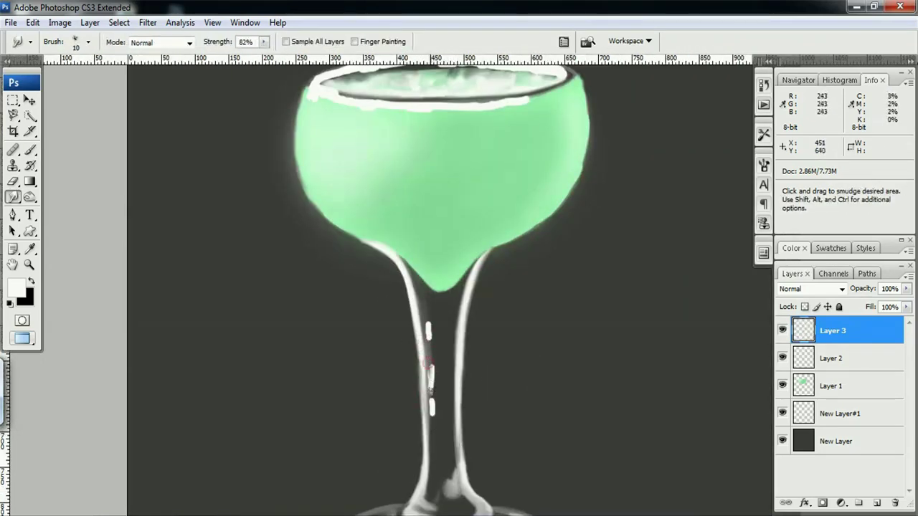
pyautogui.moveTo(429, 337)
pyautogui.mouseDown()
pyautogui.moveTo(429, 395)
pyautogui.moveTo(422, 309)
pyautogui.mouseUp()
pyautogui.moveTo(429, 380); pyautogui.dragTo(439, 419)
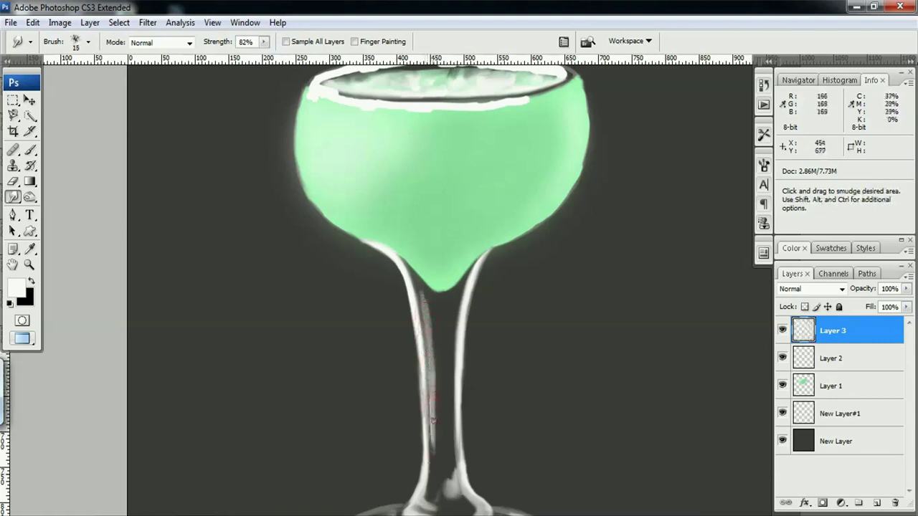
pyautogui.moveTo(431, 316); pyautogui.dragTo(431, 315)
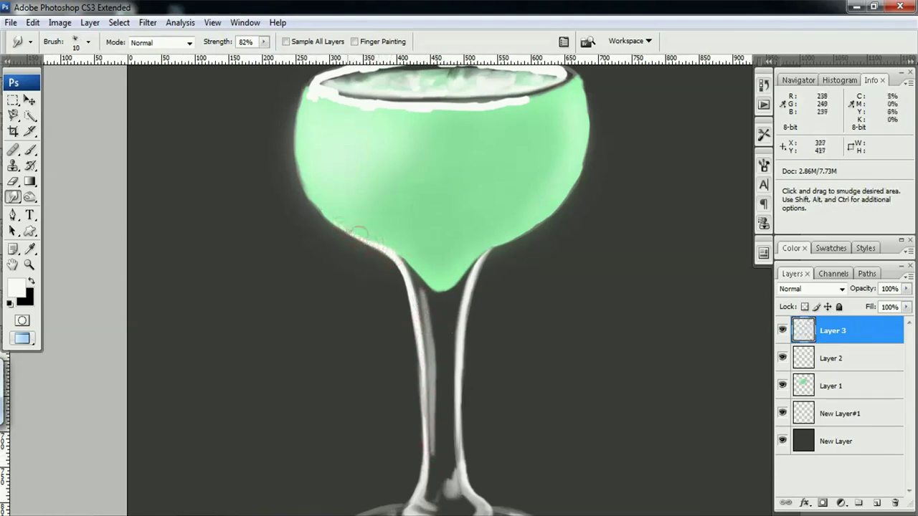
# - On Layer 1, soften the green bowl's right edge with the Smudge tool
pyautogui.hotkey('alt', '[')
pyautogui.hotkey('alt', '[')
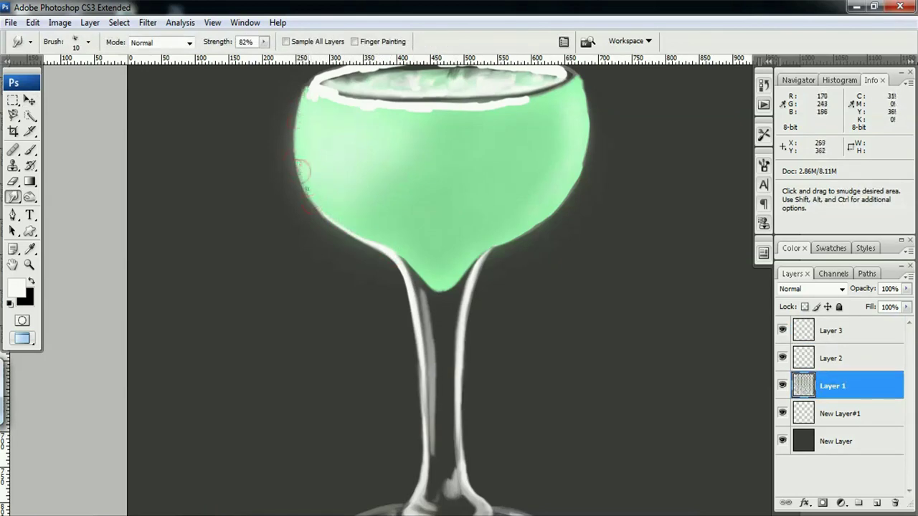
pyautogui.moveTo(567, 201)
pyautogui.mouseDown()
pyautogui.moveTo(505, 267)
pyautogui.moveTo(508, 237)
pyautogui.mouseUp()
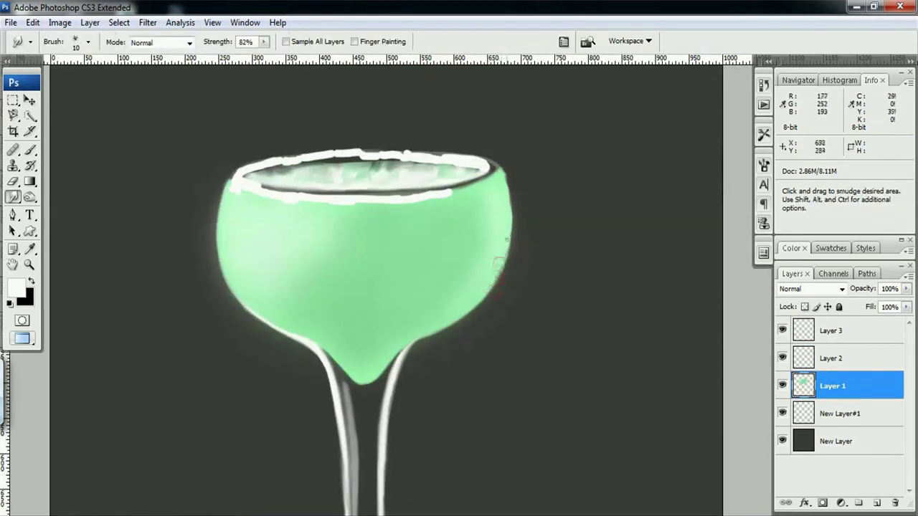
pyautogui.moveTo(501, 173); pyautogui.dragTo(508, 212)
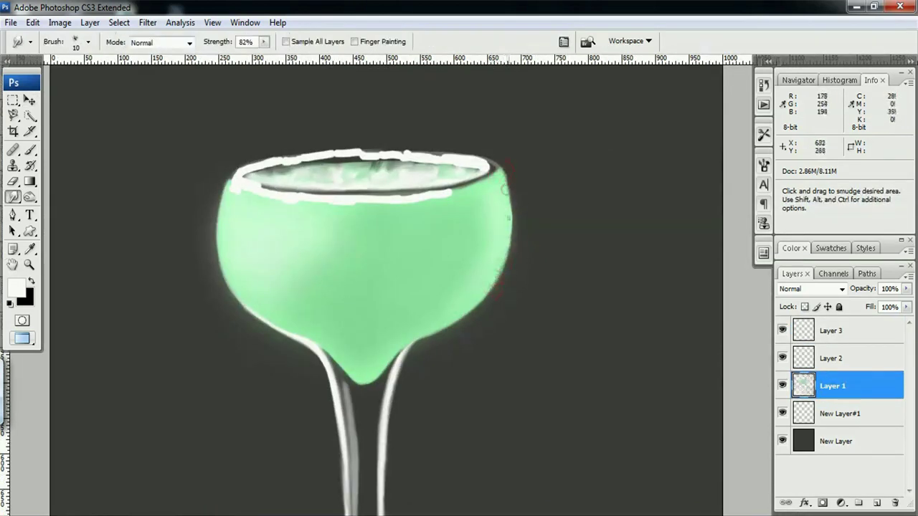
# - On Layer 3, smudge the white rim highlights into a thinner, softer grey-white outline
pyautogui.keyDown('ctrl'); pyautogui.click(248, 187); pyautogui.keyUp('ctrl')
pyautogui.press(']')
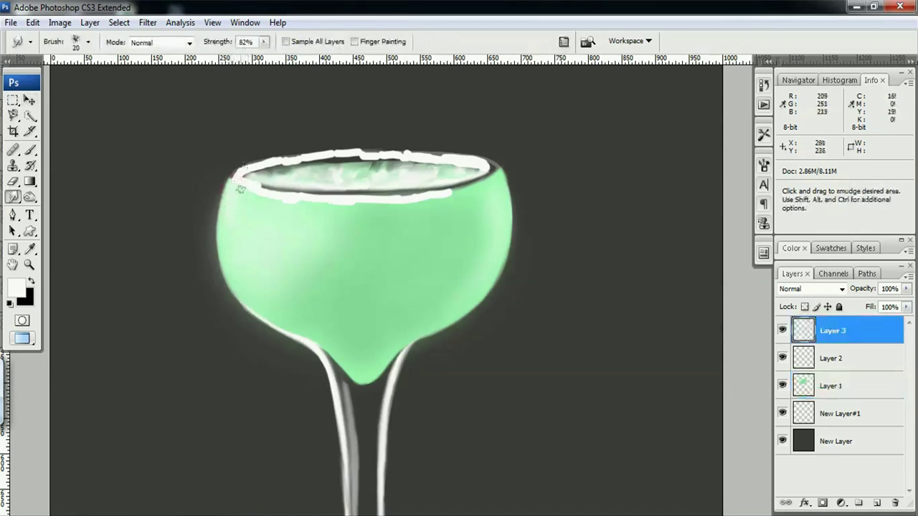
pyautogui.press('[')
pyautogui.moveTo(234, 176)
pyautogui.mouseDown()
pyautogui.moveTo(245, 170)
pyautogui.moveTo(470, 190)
pyautogui.mouseUp()
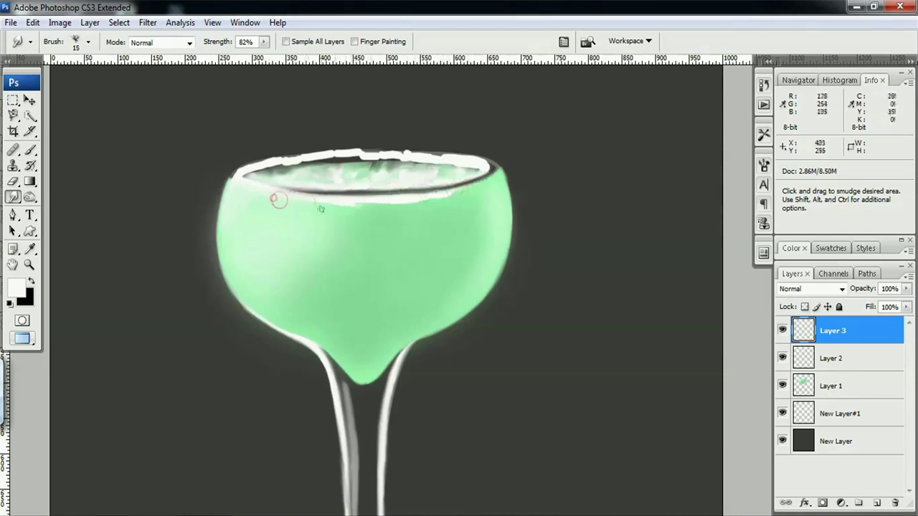
pyautogui.moveTo(278, 200); pyautogui.dragTo(435, 199)
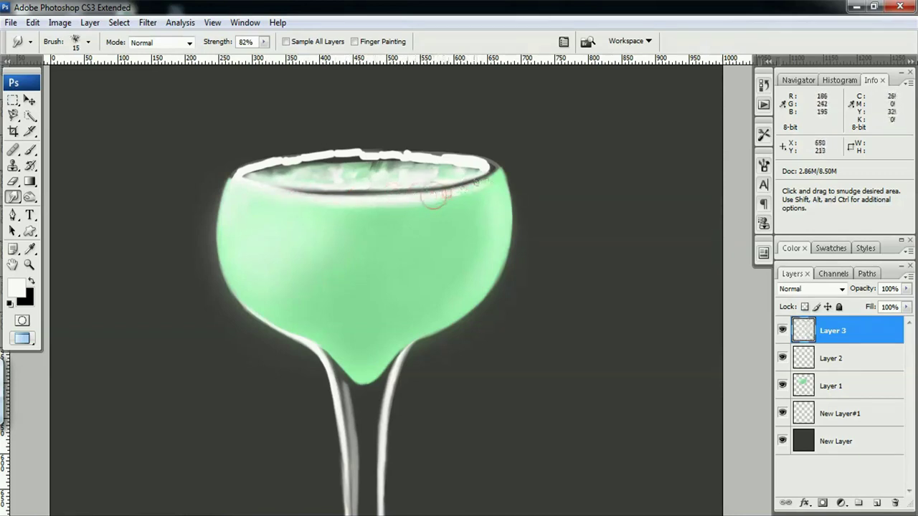
pyautogui.moveTo(435, 198); pyautogui.dragTo(499, 181)
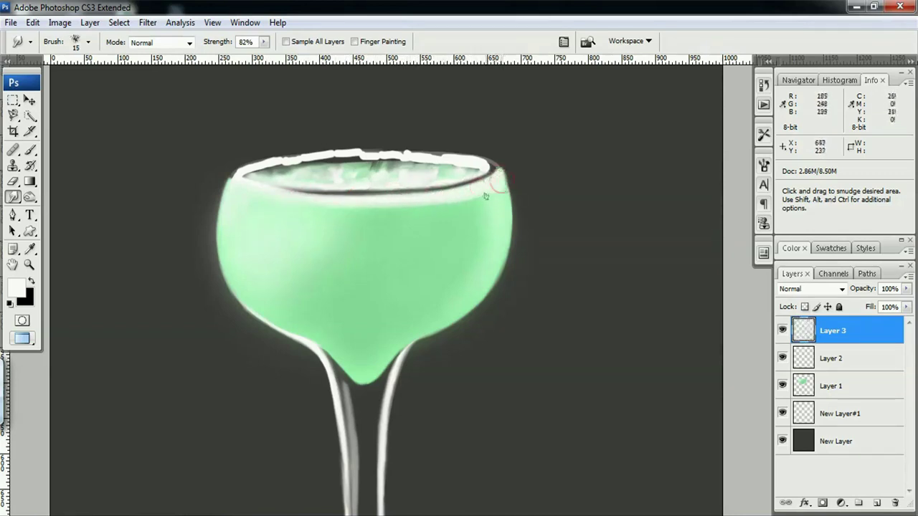
pyautogui.moveTo(344, 207); pyautogui.dragTo(495, 199)
pyautogui.press(']')
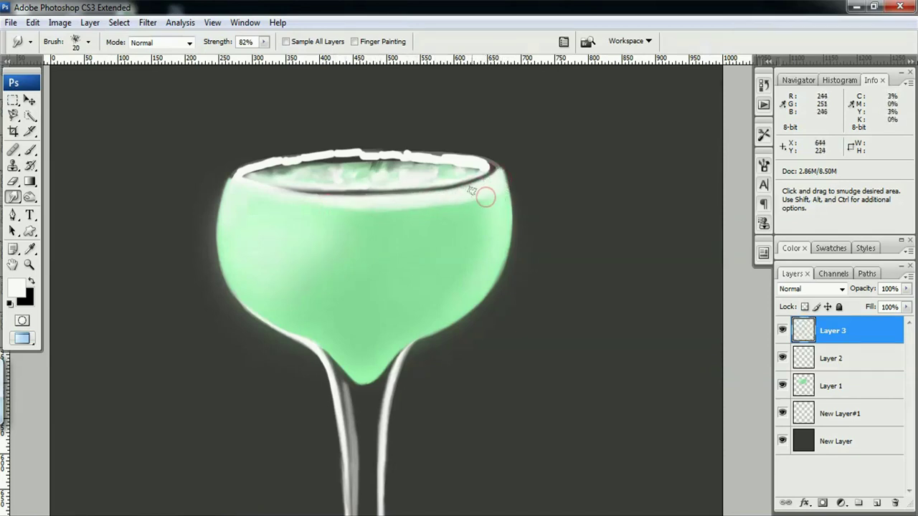
pyautogui.press('[')
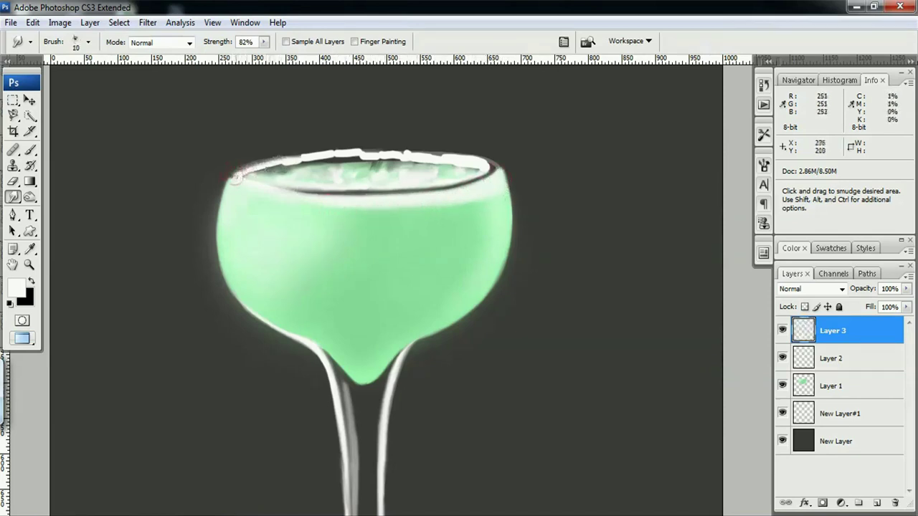
pyautogui.moveTo(235, 177); pyautogui.dragTo(426, 148)
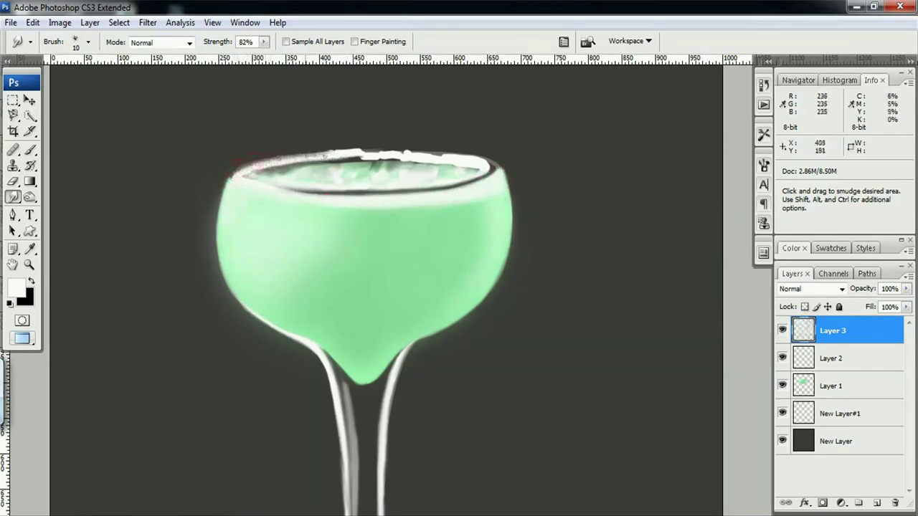
pyautogui.moveTo(350, 149); pyautogui.dragTo(472, 165)
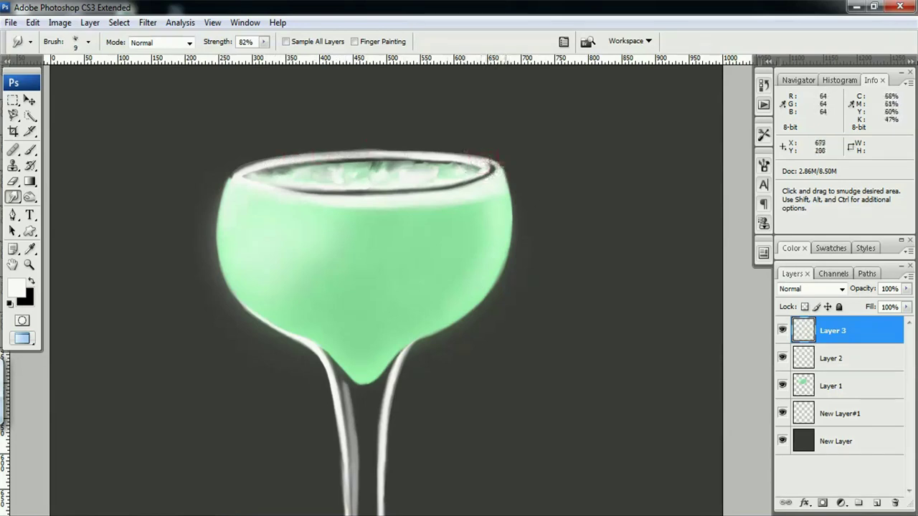
# - Add a new Layer 4 and move it below Layer 3
pyautogui.press('h')
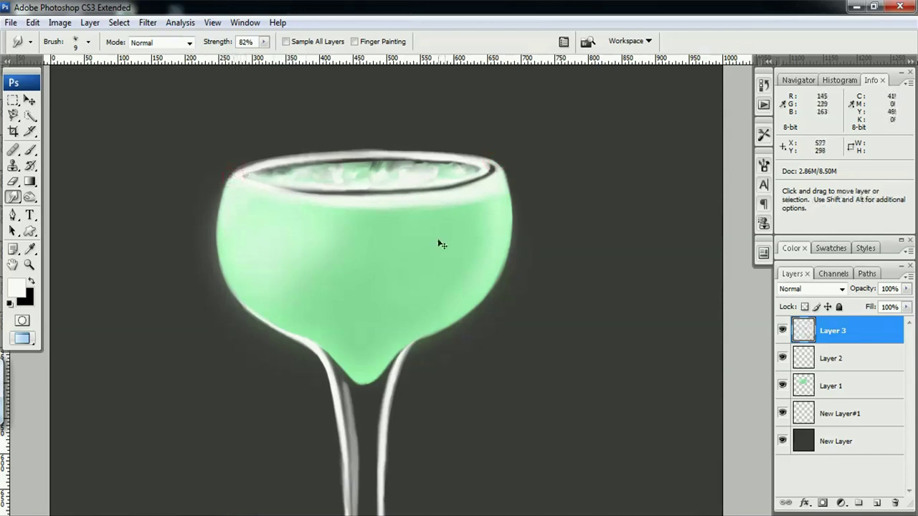
pyautogui.scroll(-3, 449, 297)
pyautogui.scroll(5, 449, 254)
pyautogui.scroll(-2, 450, 255)
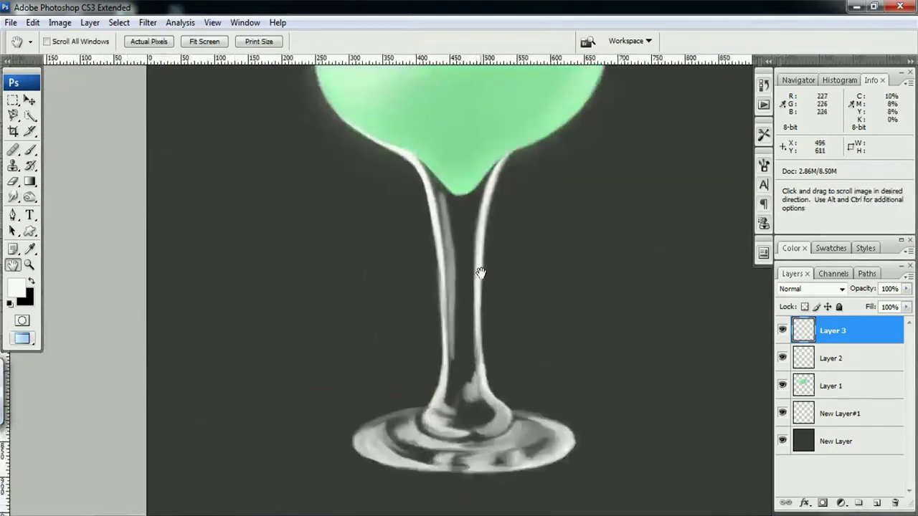
pyautogui.click(876, 503)
pyautogui.moveTo(832, 331); pyautogui.dragTo(832, 359)
# - Paint a white highlight down the stem and smudge it into the stem
pyautogui.press('b')
pyautogui.moveTo(467, 202); pyautogui.dragTo(453, 387)
pyautogui.press('r')
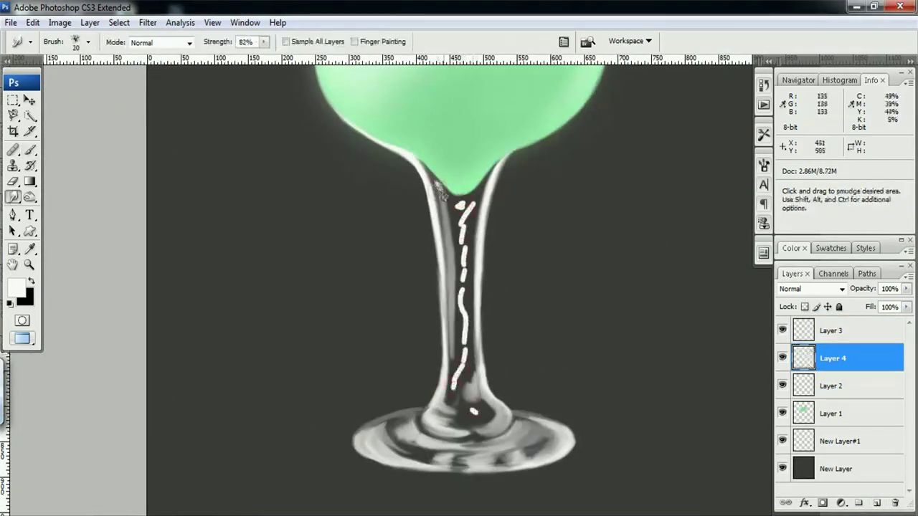
pyautogui.moveTo(431, 179)
pyautogui.mouseDown()
pyautogui.moveTo(447, 205)
pyautogui.moveTo(474, 194)
pyautogui.moveTo(454, 388)
pyautogui.mouseUp()
pyautogui.moveTo(465, 208); pyautogui.dragTo(459, 351)
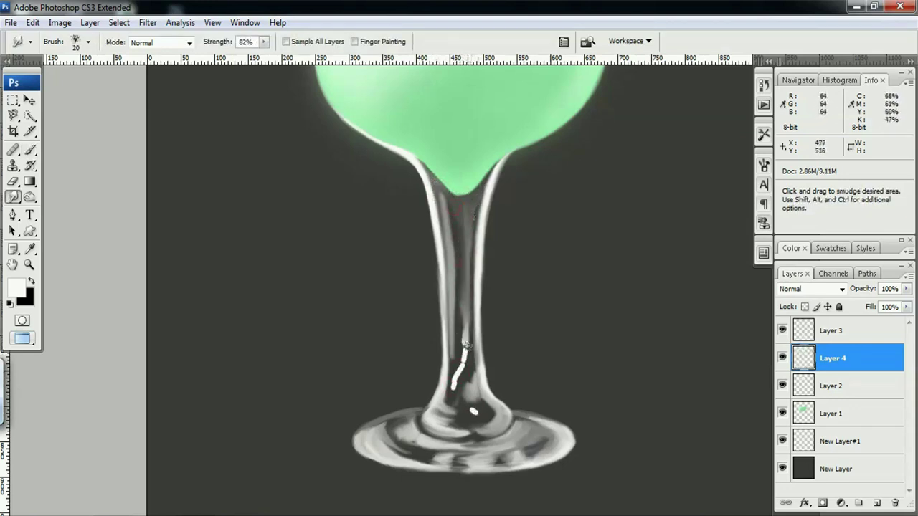
pyautogui.moveTo(463, 288)
pyautogui.mouseDown()
pyautogui.moveTo(451, 392)
pyautogui.moveTo(468, 302)
pyautogui.mouseUp()
pyautogui.moveTo(471, 244)
pyautogui.mouseDown()
pyautogui.moveTo(473, 412)
pyautogui.moveTo(455, 363)
pyautogui.moveTo(476, 404)
pyautogui.mouseUp()
# - Switch to black and add a dark smudged stroke beneath the green bowl
pyautogui.press('x')
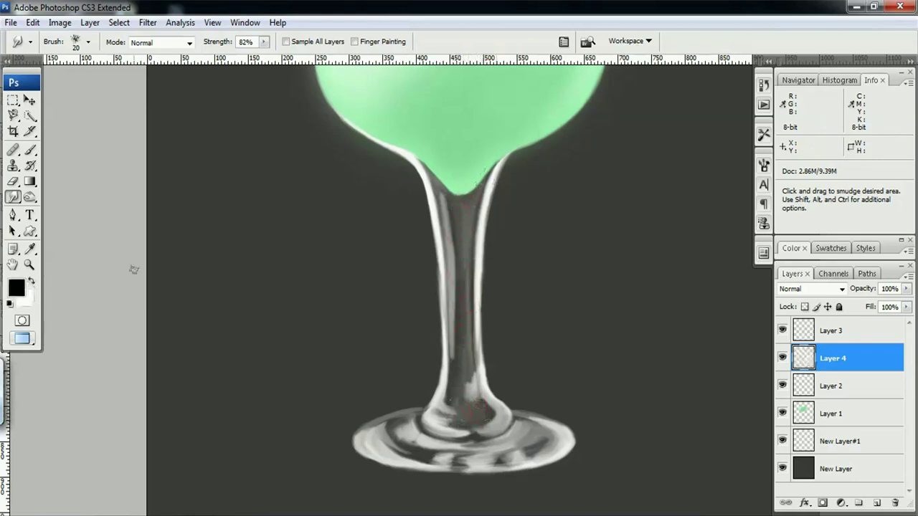
pyautogui.press('b')
pyautogui.press('r')
pyautogui.moveTo(449, 190)
pyautogui.mouseDown()
pyautogui.moveTo(472, 192)
pyautogui.moveTo(450, 191)
pyautogui.moveTo(486, 172)
pyautogui.mouseUp()
pyautogui.press('[')
pyautogui.press('[')
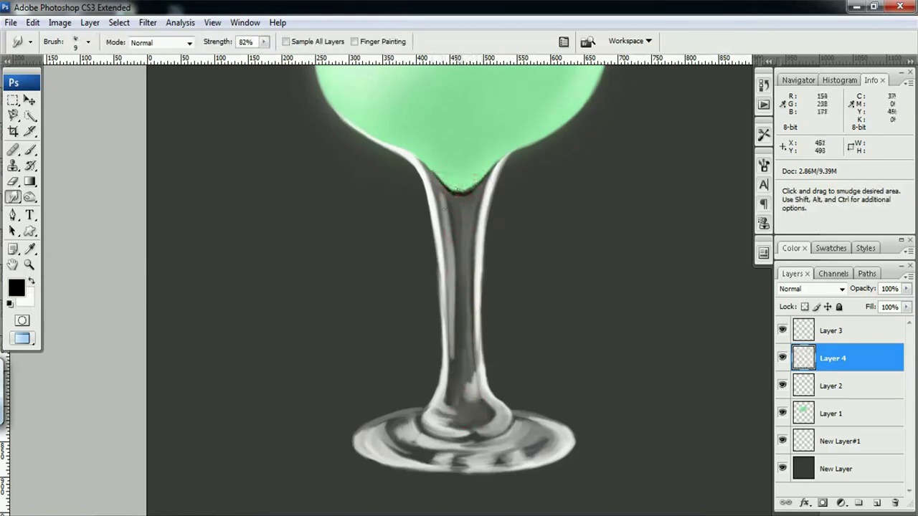
# - Smudge Layer 4's marks along the foot's left rim and near the stem base
pyautogui.hotkey('ctrl', '-')
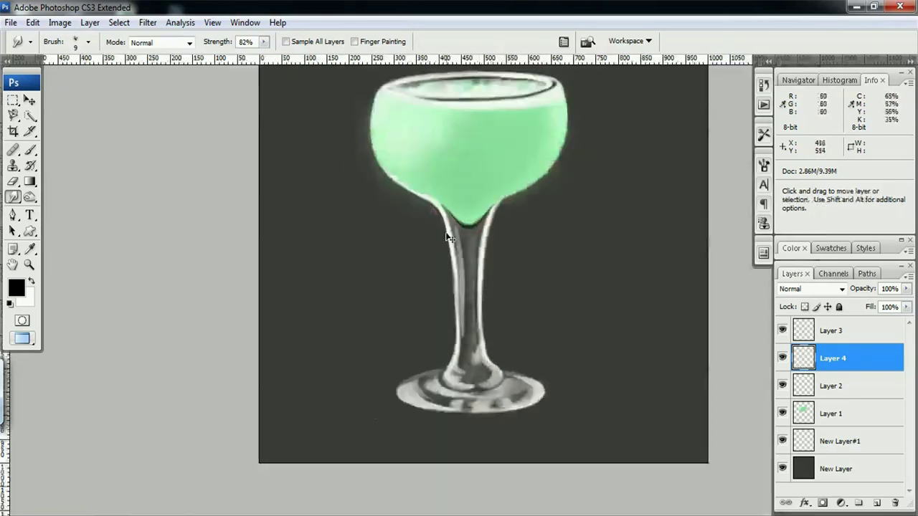
pyautogui.hotkey('ctrl', '+')
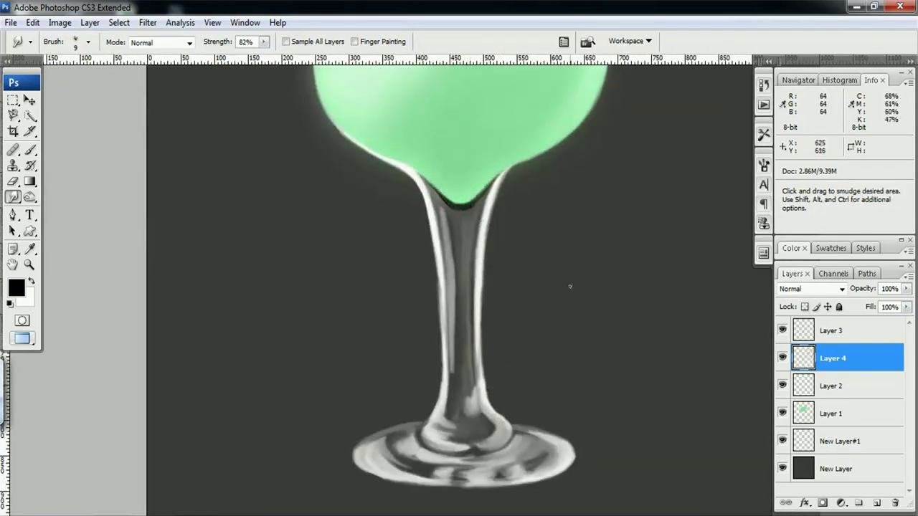
pyautogui.moveTo(362, 439)
pyautogui.mouseDown()
pyautogui.moveTo(404, 427)
pyautogui.moveTo(375, 436)
pyautogui.mouseUp()
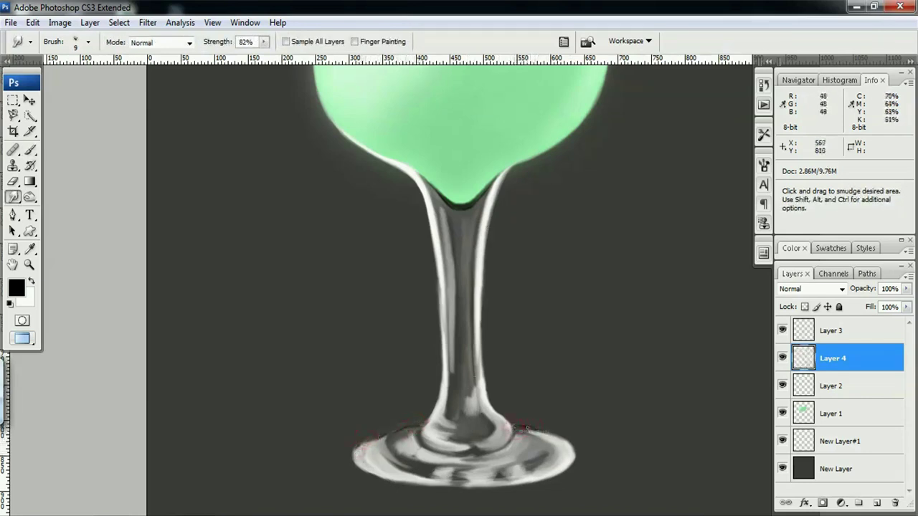
pyautogui.hotkey('alt', ']')
pyautogui.keyDown('ctrl'); pyautogui.click(426, 430); pyautogui.keyUp('ctrl')
pyautogui.moveTo(427, 431); pyautogui.dragTo(406, 428)
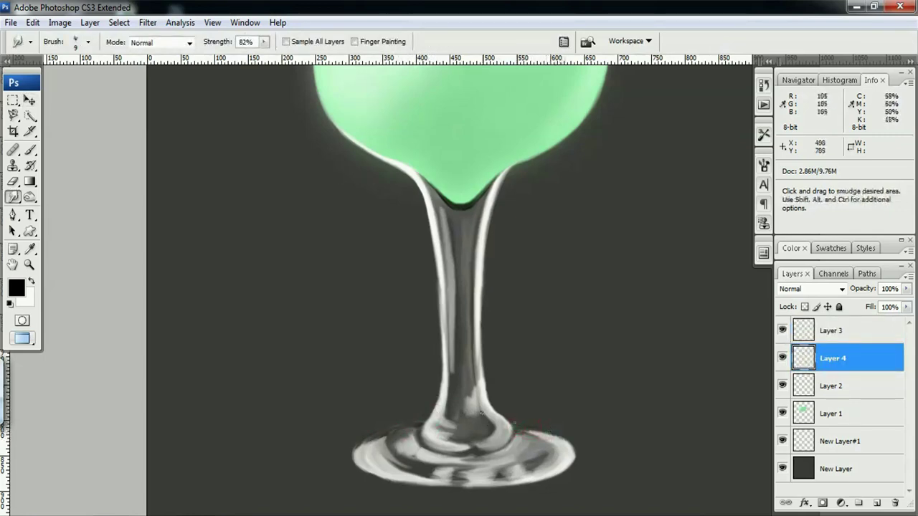
pyautogui.hotkey('ctrl', '-')
pyautogui.keyDown('ctrl'); pyautogui.click(430, 420); pyautogui.keyUp('ctrl')
# - On Layer 3, paint white dashes along the glass base's lower rim
pyautogui.hotkey('alt', ']')
pyautogui.press('b')
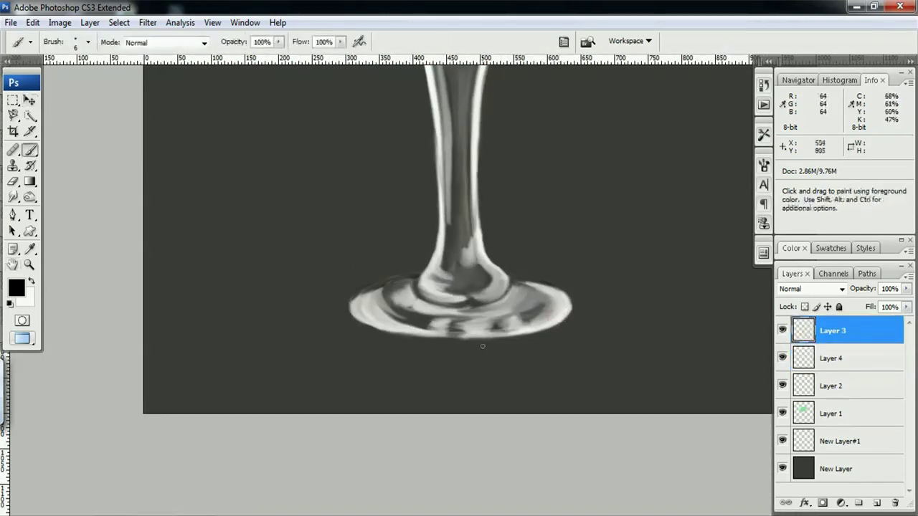
pyautogui.press('x')
pyautogui.moveTo(348, 319); pyautogui.dragTo(415, 342)
pyautogui.moveTo(511, 343); pyautogui.dragTo(528, 339)
pyautogui.moveTo(532, 335); pyautogui.dragTo(561, 326)
# - Smudge the dashes into the rim and wipe out the pinkish marks beneath
pyautogui.press('r')
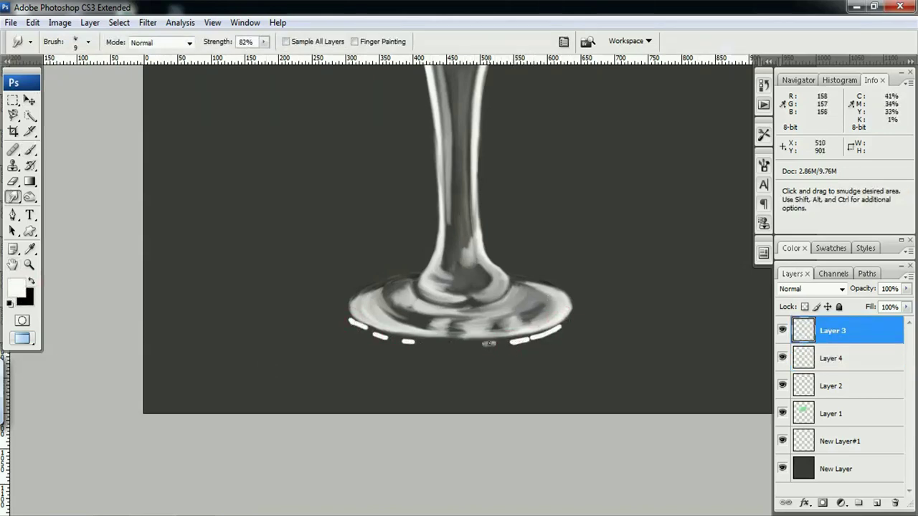
pyautogui.moveTo(492, 344)
pyautogui.mouseDown()
pyautogui.moveTo(531, 343)
pyautogui.moveTo(535, 329)
pyautogui.mouseUp()
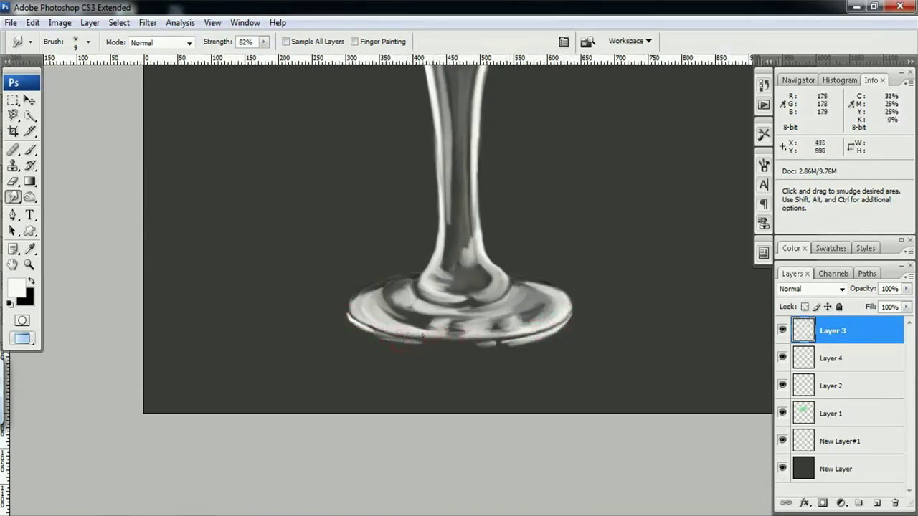
pyautogui.moveTo(403, 342)
pyautogui.mouseDown()
pyautogui.moveTo(350, 319)
pyautogui.moveTo(356, 324)
pyautogui.mouseUp()
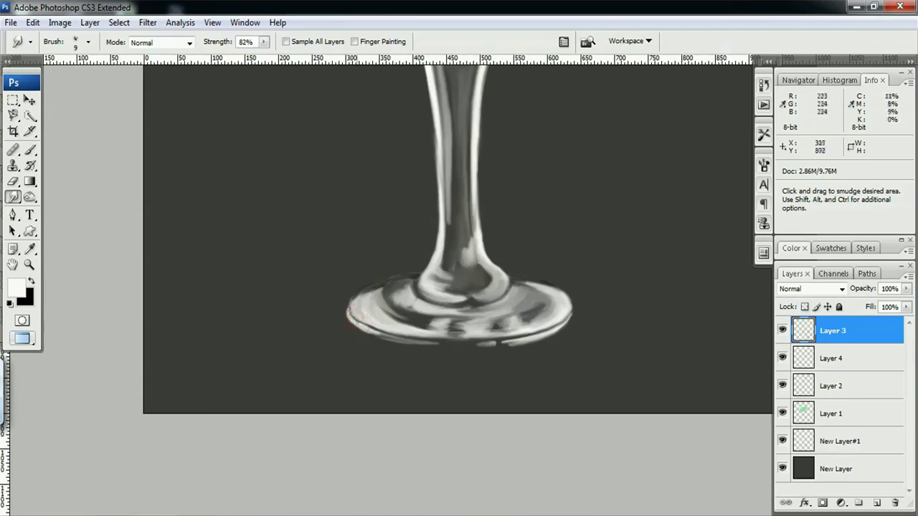
pyautogui.hotkey('ctrl', '0')
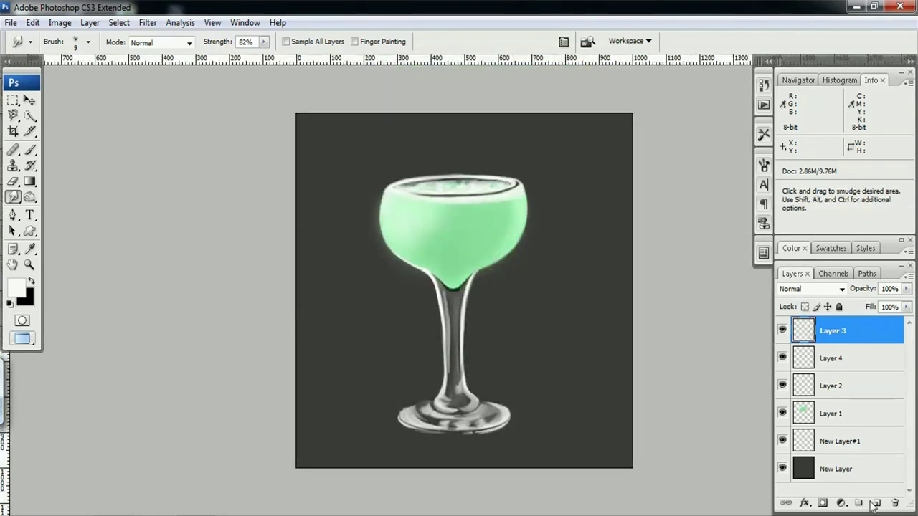
# - Sample the drink's green and set the Brush to 61% opacity with reduced flow
pyautogui.click(787, 455)
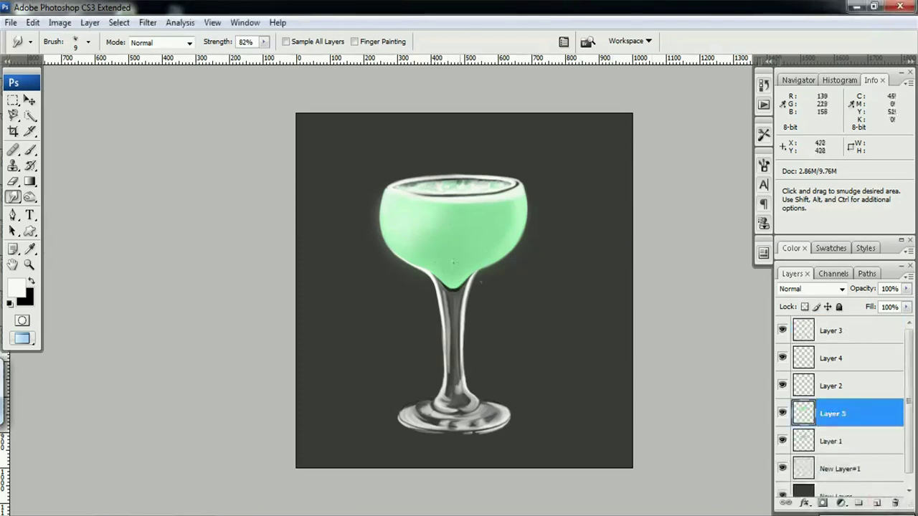
pyautogui.click(832, 386)
pyautogui.press('i')
pyautogui.press('Return')
pyautogui.press('b')
pyautogui.click(88, 42)
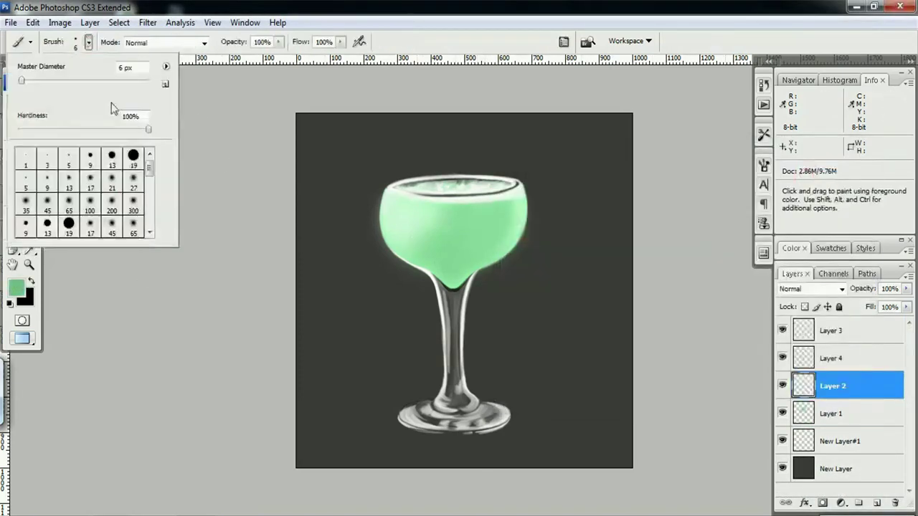
pyautogui.press('Return')
pyautogui.press('6')
pyautogui.press('1')
pyautogui.hotkey('shift', '5')
pyautogui.hotkey('shift', '6')
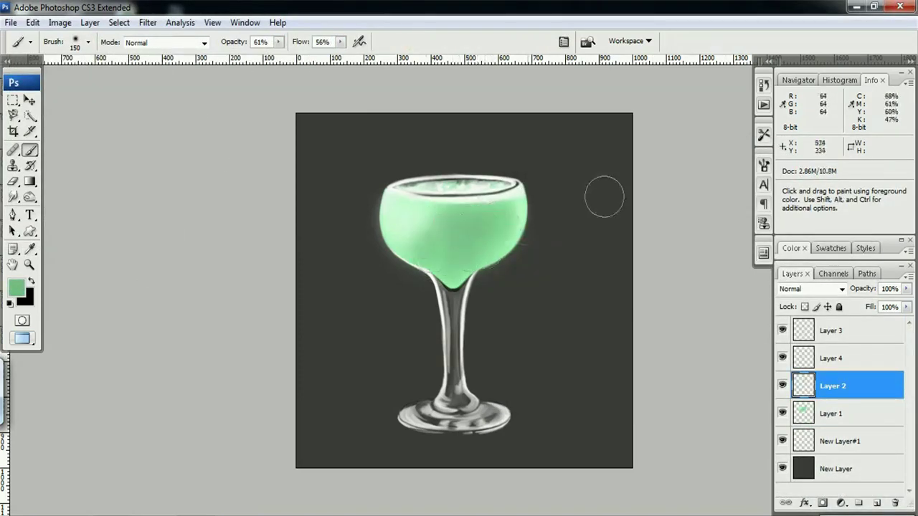
pyautogui.press('[')
pyautogui.press('[')
pyautogui.press('[')
pyautogui.press(']')
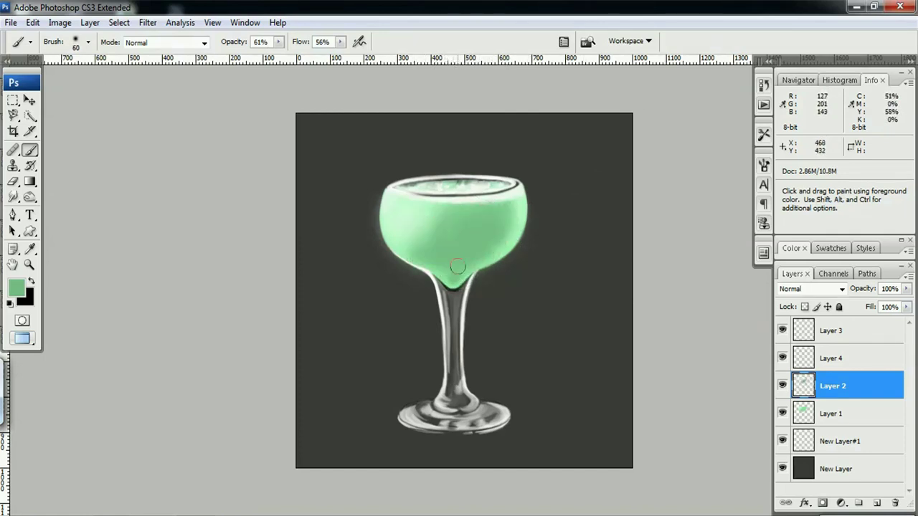
# - On Layer 4, smudge the bowl's lower green edge with a 19 px brush
pyautogui.click(825, 357)
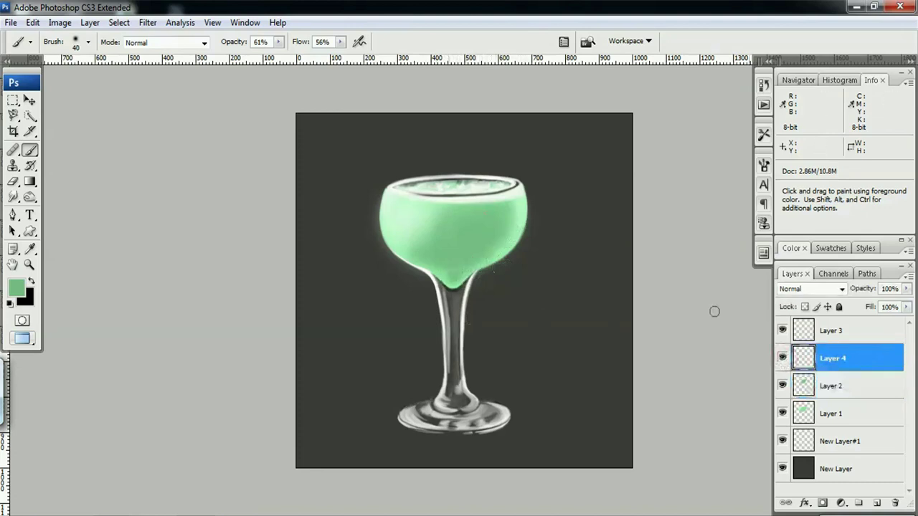
pyautogui.click(88, 43)
pyautogui.doubleClick(133, 154)
pyautogui.hotkey('ctrl', '+')
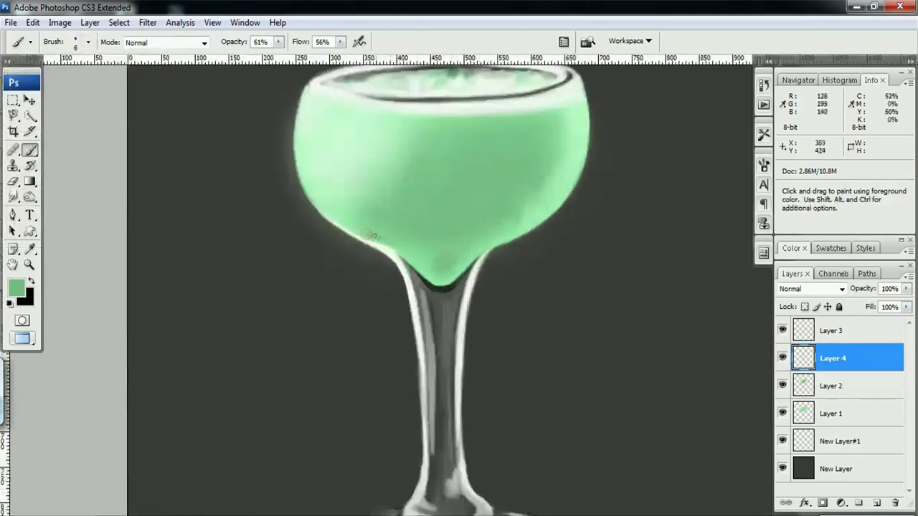
pyautogui.press('r')
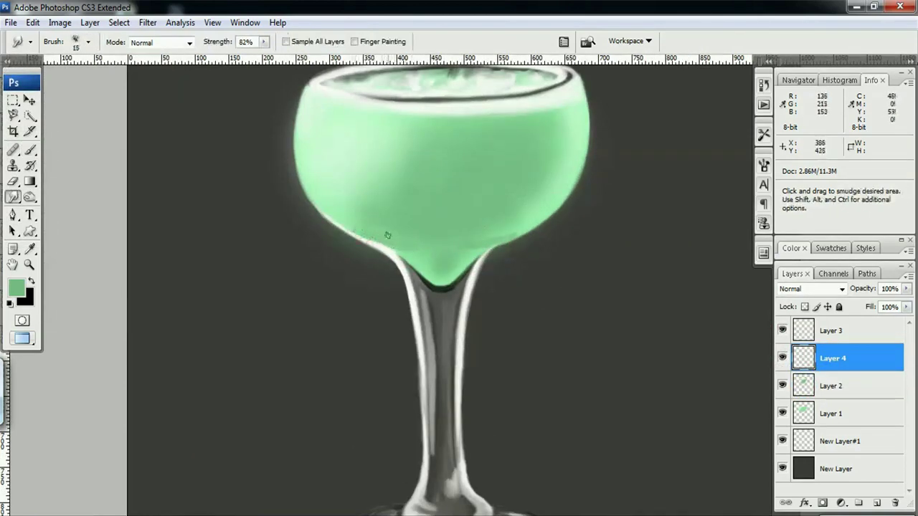
pyautogui.moveTo(387, 235); pyautogui.dragTo(483, 247)
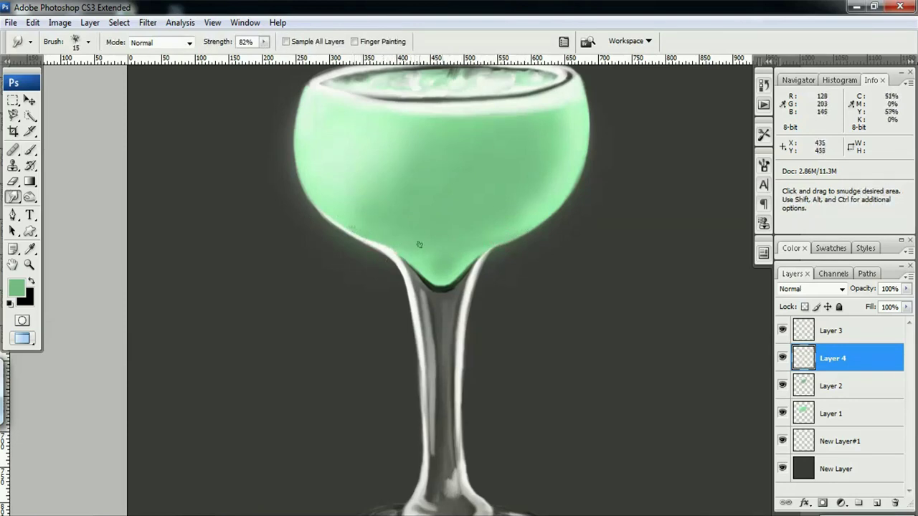
# - Brush yellow across the top of the tumbler and fill the rest of the glass
pyautogui.press('b')
pyautogui.press('r')
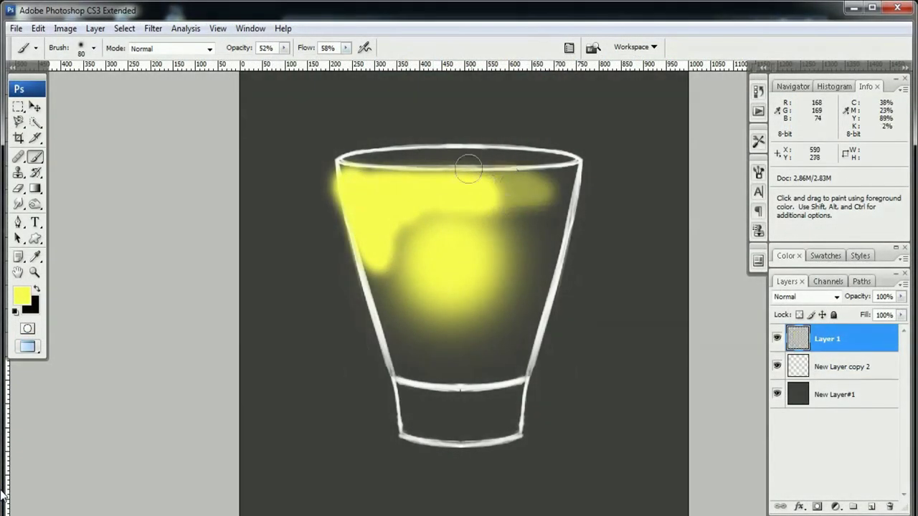
pyautogui.press('b')
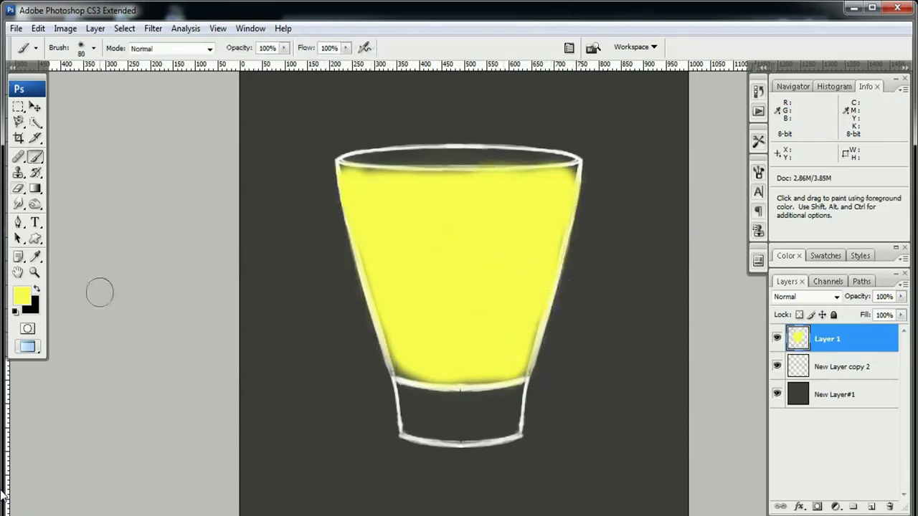
pyautogui.moveTo(338, 170); pyautogui.dragTo(577, 169)
pyautogui.moveTo(383, 328)
pyautogui.mouseDown()
pyautogui.moveTo(408, 379)
pyautogui.moveTo(574, 192)
pyautogui.mouseUp()
# - Paint a soft, low-opacity glow of slightly darker yellow over the glass with a large brush
pyautogui.click(22, 295)
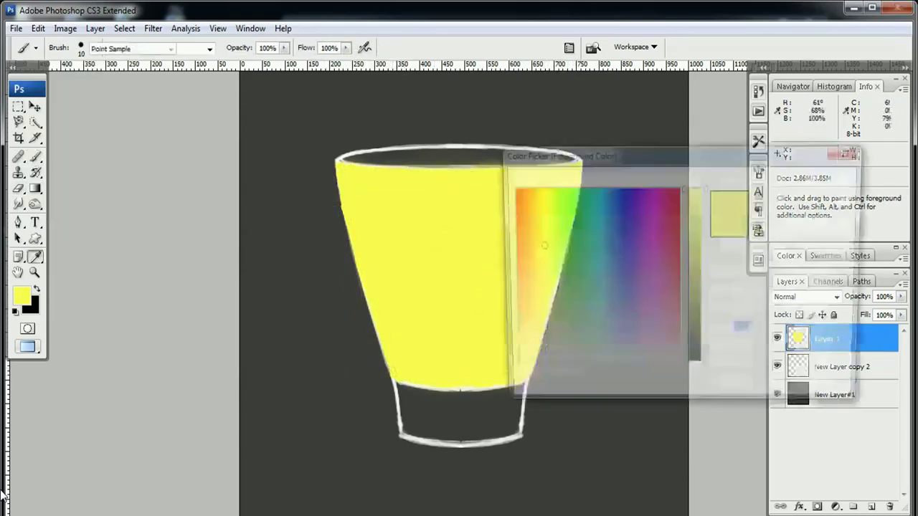
pyautogui.press('Return')
pyautogui.press(']')
pyautogui.press(']')
pyautogui.press(']')
pyautogui.press('4')
pyautogui.press('7')
pyautogui.hotkey('shift', '4')
pyautogui.hotkey('shift', '5')
pyautogui.moveTo(390, 258); pyautogui.dragTo(469, 337)
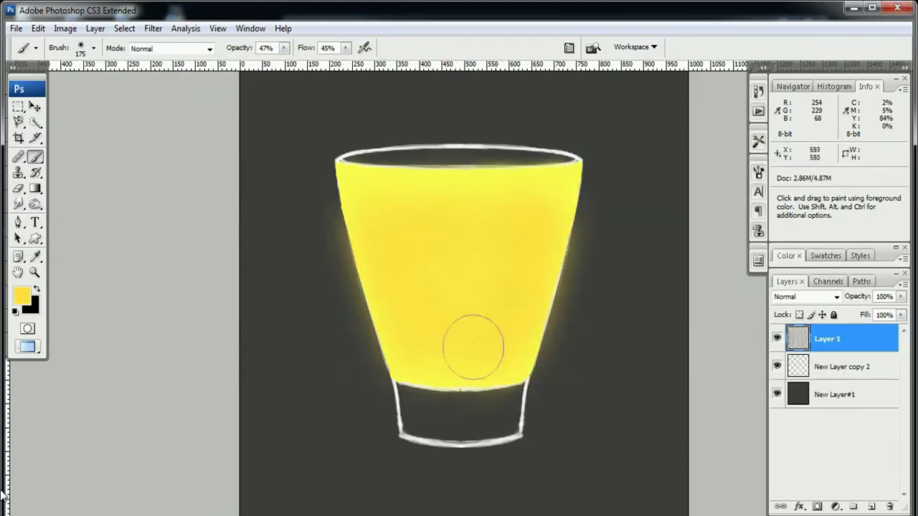
# - Paint orange across the middle of the glass and deeper orange in the lower part
pyautogui.click(21, 295)
pyautogui.press('Return')
pyautogui.press('[')
pyautogui.press('[')
pyautogui.moveTo(481, 276)
pyautogui.mouseDown()
pyautogui.moveTo(423, 311)
pyautogui.moveTo(529, 281)
pyautogui.moveTo(528, 304)
pyautogui.mouseUp()
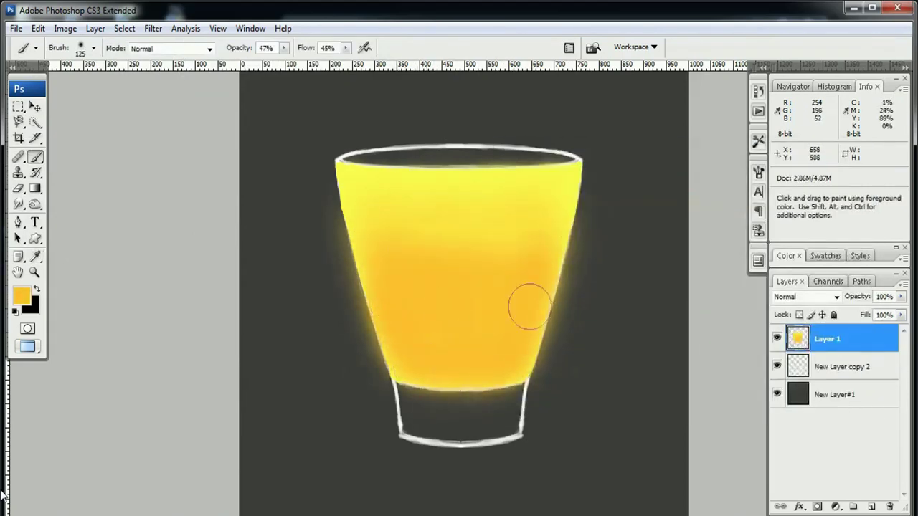
pyautogui.click(22, 295)
pyautogui.press('Return')
pyautogui.moveTo(402, 344); pyautogui.dragTo(504, 364)
pyautogui.press('[')
pyautogui.press('[')
pyautogui.press('[')
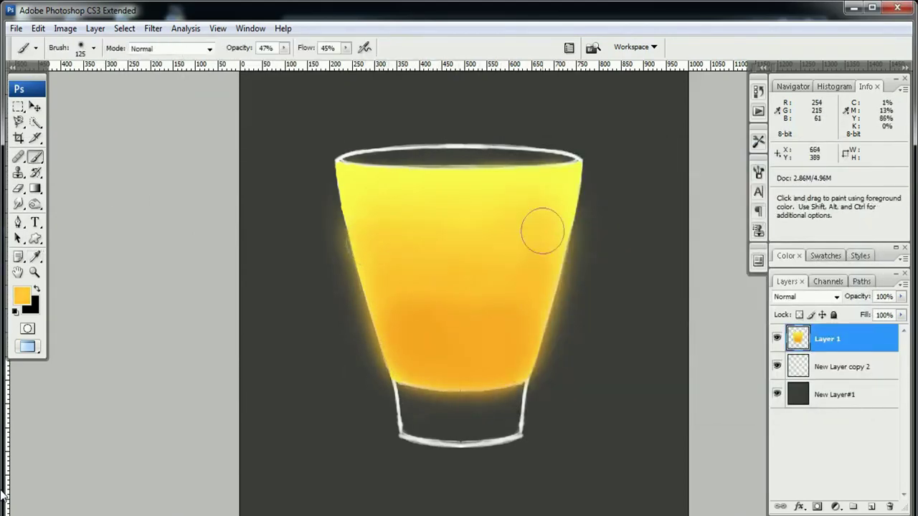
# - Paint a soft white highlight along the rim, then sample the glass's orange
pyautogui.press('d')
pyautogui.press('x')
pyautogui.moveTo(352, 189); pyautogui.dragTo(410, 190)
pyautogui.press('2')
pyautogui.press('3')
pyautogui.hotkey('shift', '2')
pyautogui.hotkey('shift', '2')
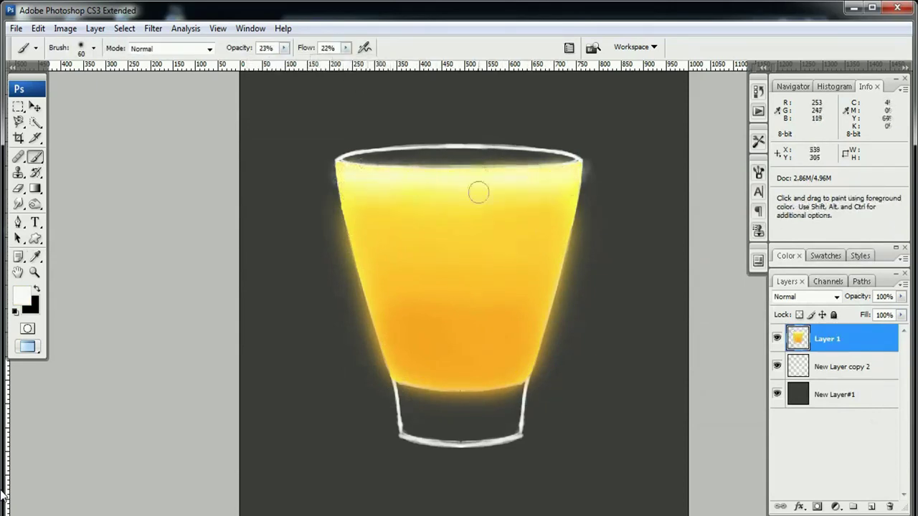
pyautogui.keyDown('alt'); pyautogui.click(460, 301); pyautogui.keyUp('alt')
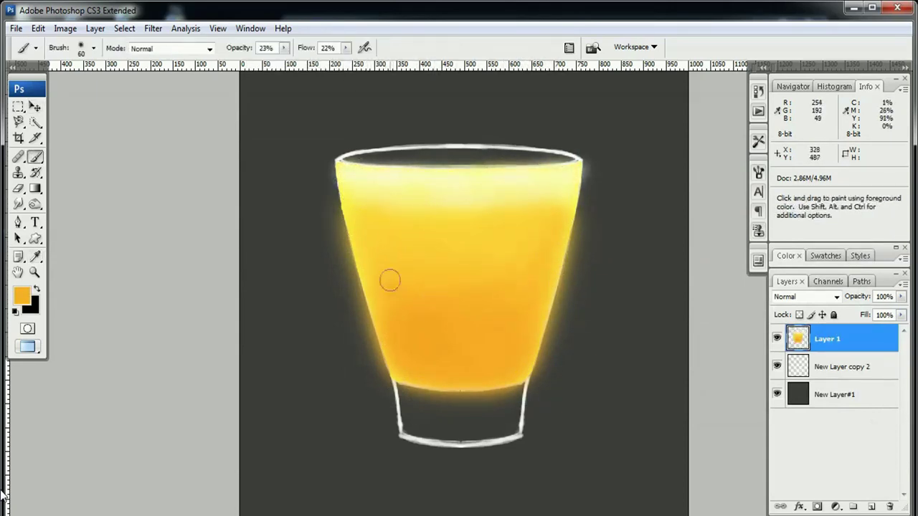
# - Erase the yellow glow outside the glass's sides and bottom, and add a new Layer 2
pyautogui.press('e')
pyautogui.moveTo(594, 164); pyautogui.dragTo(538, 377)
pyautogui.moveTo(387, 387)
pyautogui.mouseDown()
pyautogui.moveTo(349, 297)
pyautogui.moveTo(391, 394)
pyautogui.moveTo(534, 387)
pyautogui.mouseUp()
pyautogui.press('b')
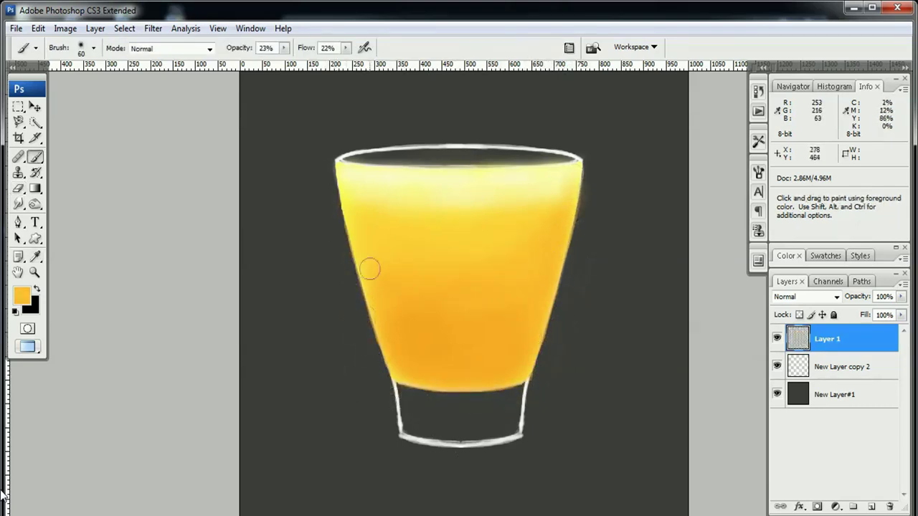
pyautogui.click(871, 506)
# - Paint full-opacity white highlights with a 9-pixel brush in the base and along both edges
pyautogui.press('d')
pyautogui.press('x')
pyautogui.click(93, 49)
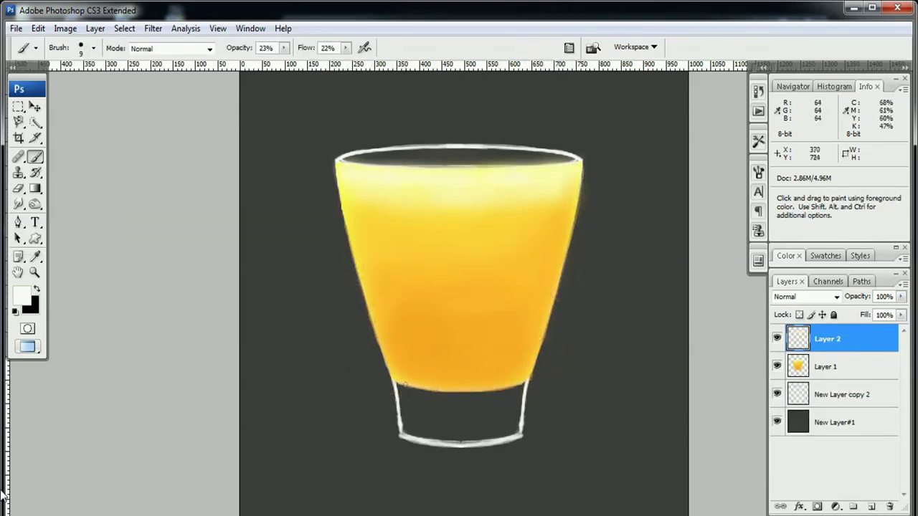
pyautogui.press('0')
pyautogui.moveTo(415, 408)
pyautogui.mouseDown()
pyautogui.moveTo(414, 388)
pyautogui.moveTo(430, 432)
pyautogui.mouseUp()
pyautogui.moveTo(457, 412)
pyautogui.mouseDown()
pyautogui.moveTo(495, 394)
pyautogui.moveTo(513, 426)
pyautogui.mouseUp()
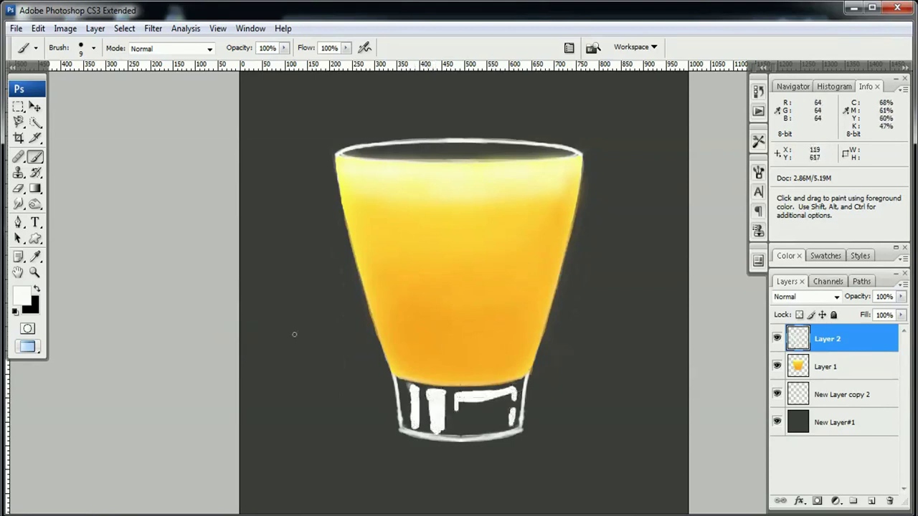
pyautogui.moveTo(392, 370); pyautogui.dragTo(361, 266)
pyautogui.moveTo(534, 373); pyautogui.dragTo(574, 193)
# - Zoom in and smudge the left-edge highlight downward, working on Layer 2
pyautogui.hotkey('ctrl', '+')
pyautogui.press('r')
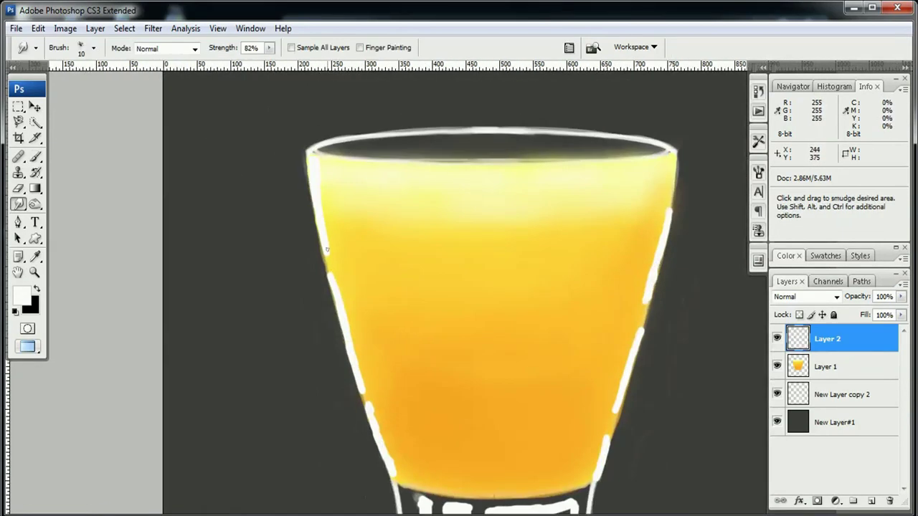
pyautogui.press('b')
pyautogui.press('r')
pyautogui.moveTo(312, 201); pyautogui.dragTo(373, 414)
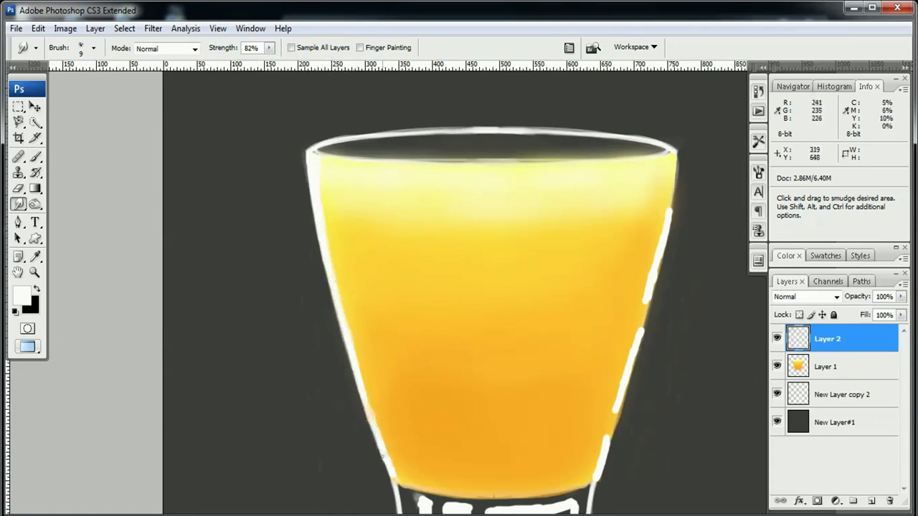
pyautogui.scroll(-5, 465, 287)
pyautogui.press('e')
pyautogui.hotkey('alt', '[')
pyautogui.press('r')
pyautogui.hotkey('alt', ']')
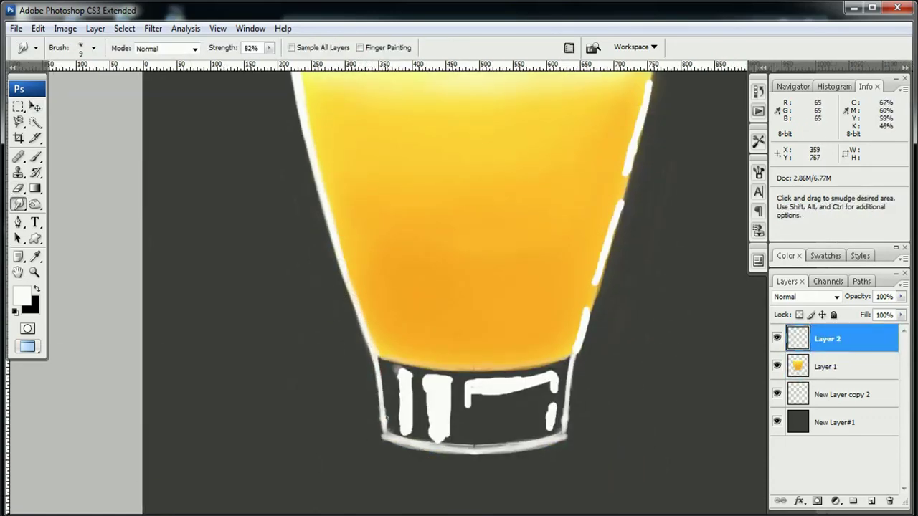
pyautogui.press('v')
pyautogui.hotkey('alt', ']')
pyautogui.hotkey('alt', ']')
pyautogui.press('r')
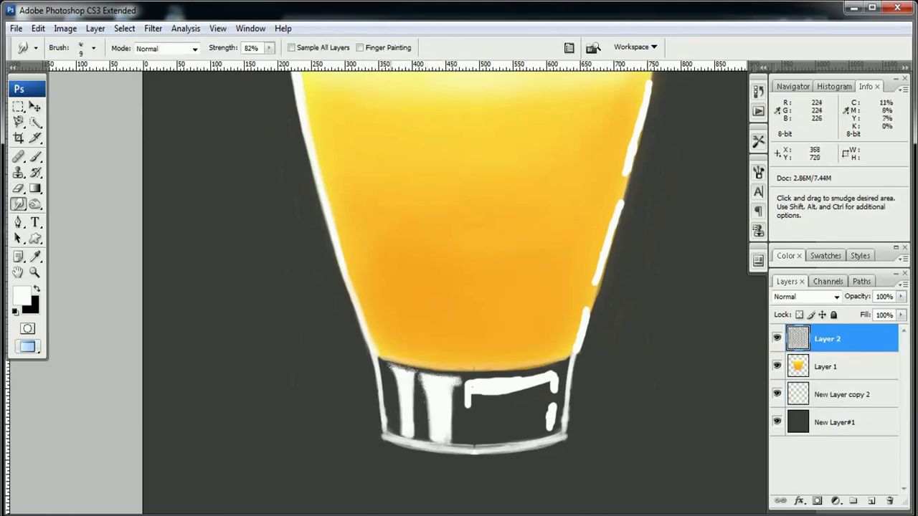
# - Smudge white streaks through the base and paint white strokes along its bottom rim
pyautogui.moveTo(389, 391); pyautogui.dragTo(382, 413)
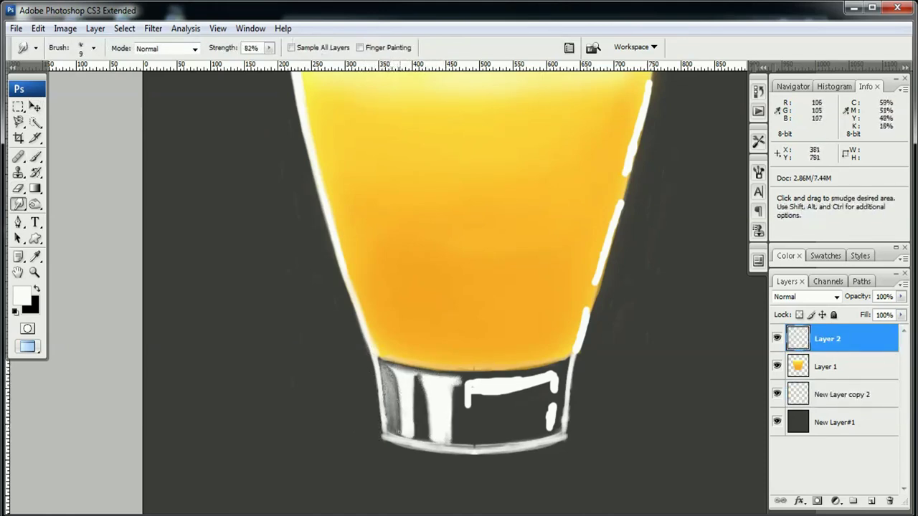
pyautogui.moveTo(437, 444)
pyautogui.mouseDown()
pyautogui.moveTo(444, 380)
pyautogui.moveTo(473, 423)
pyautogui.moveTo(555, 370)
pyautogui.mouseUp()
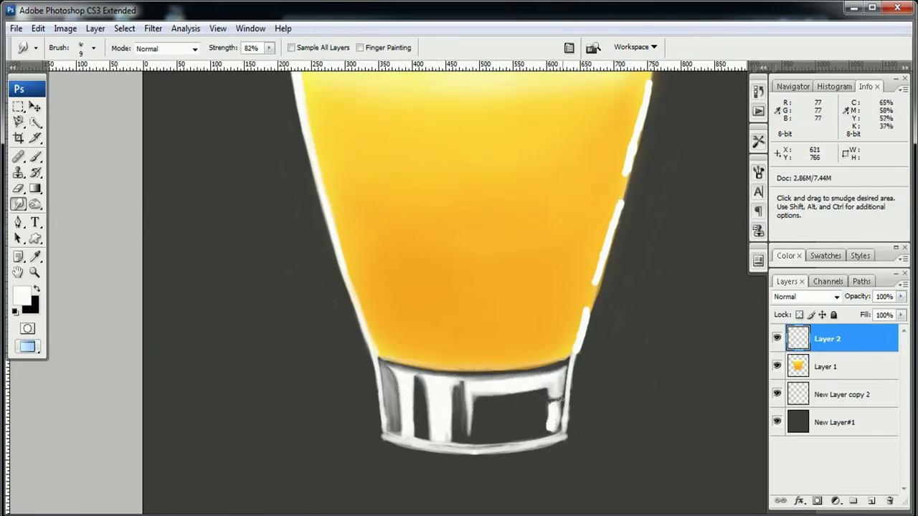
pyautogui.press('b')
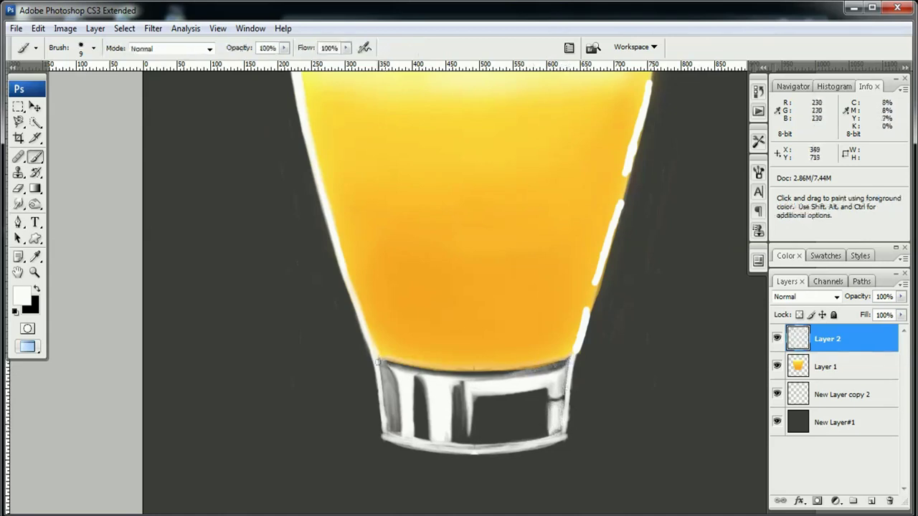
pyautogui.press('r')
pyautogui.moveTo(382, 380)
pyautogui.mouseDown()
pyautogui.moveTo(385, 433)
pyautogui.moveTo(545, 440)
pyautogui.mouseUp()
pyautogui.press('b')
pyautogui.moveTo(455, 436); pyautogui.dragTo(560, 439)
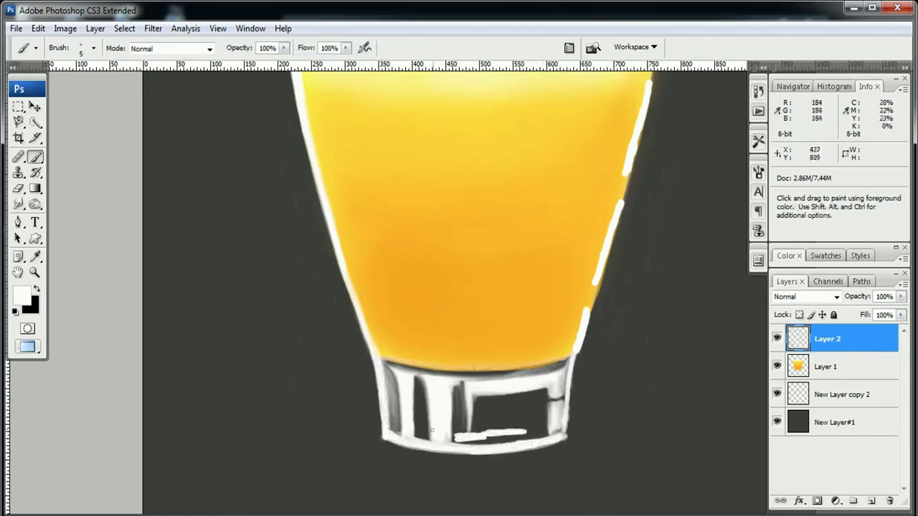
pyautogui.moveTo(388, 432); pyautogui.dragTo(545, 434)
pyautogui.moveTo(480, 423); pyautogui.dragTo(531, 402)
# - Smudge the dark box and the white bottom bar of the base into smooth blends
pyautogui.press('r')
pyautogui.moveTo(474, 402)
pyautogui.mouseDown()
pyautogui.moveTo(538, 407)
pyautogui.moveTo(488, 430)
pyautogui.moveTo(385, 431)
pyautogui.moveTo(460, 437)
pyautogui.mouseUp()
pyautogui.press('[')
pyautogui.press('[')
pyautogui.press('[')
pyautogui.moveTo(546, 434)
pyautogui.mouseDown()
pyautogui.moveTo(414, 438)
pyautogui.moveTo(520, 436)
pyautogui.mouseUp()
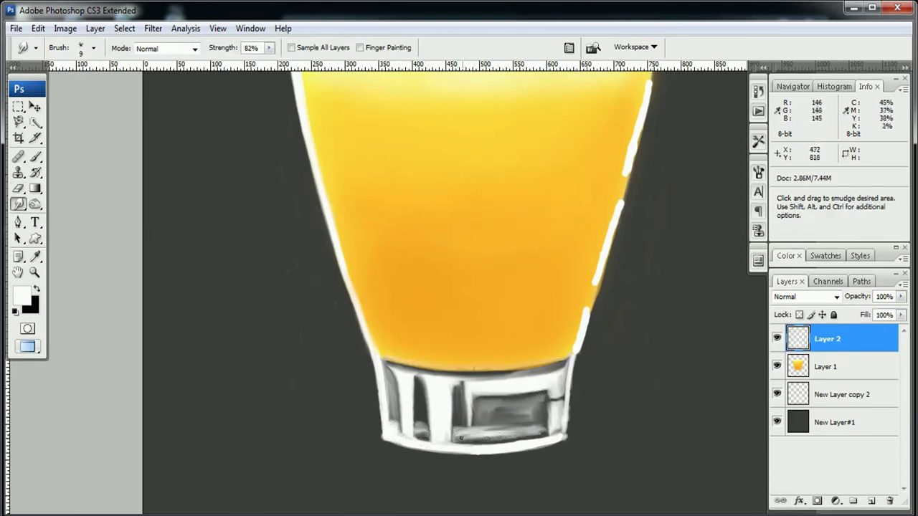
pyautogui.press(']')
pyautogui.press(']')
pyautogui.moveTo(459, 436); pyautogui.dragTo(546, 429)
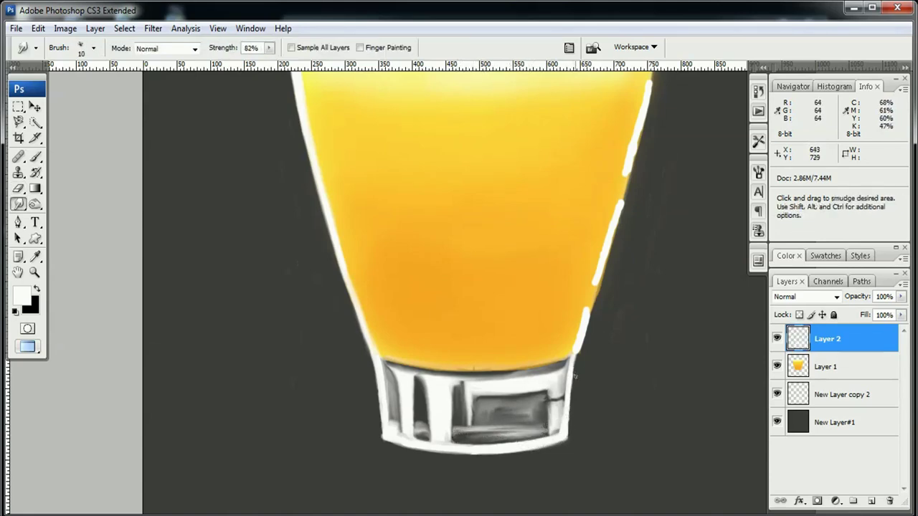
pyautogui.moveTo(459, 433); pyautogui.dragTo(543, 430)
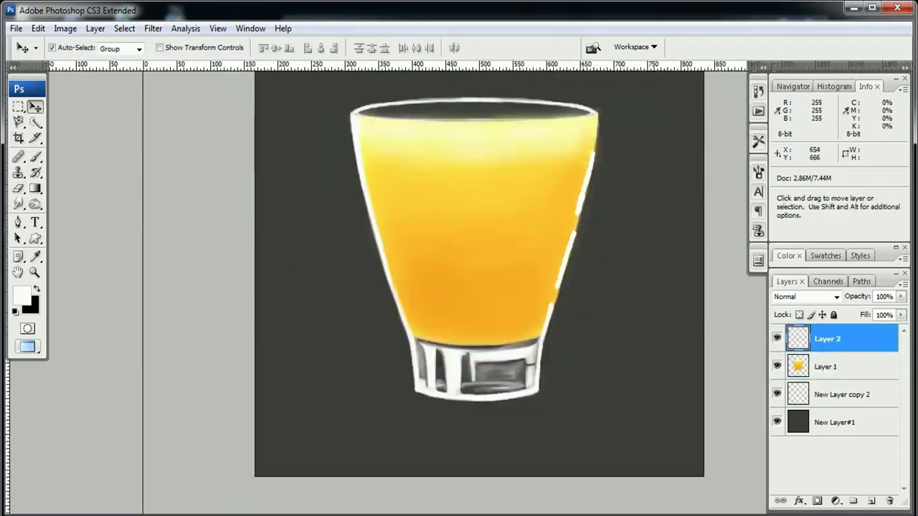
# - Smudge away the lower right-edge highlight and erase the white highlight on the left edge
pyautogui.moveTo(584, 342); pyautogui.dragTo(431, 378)
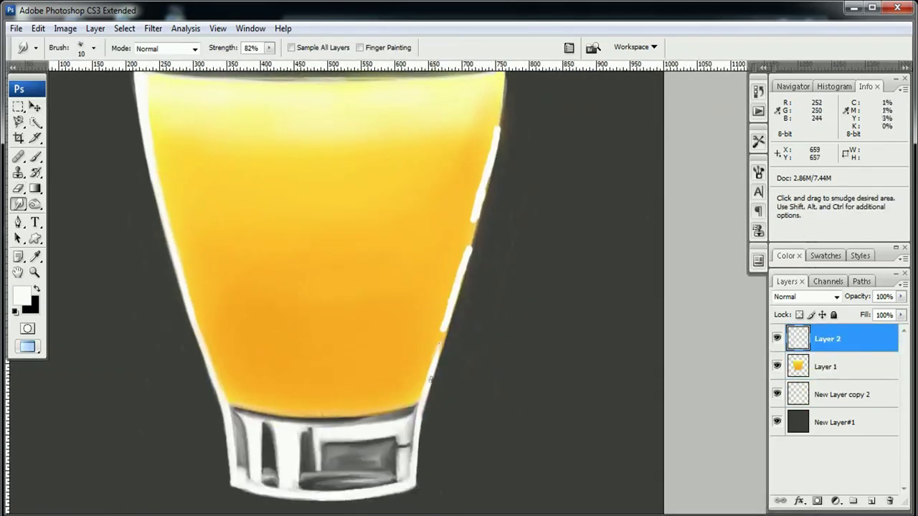
pyautogui.moveTo(444, 323); pyautogui.dragTo(470, 251)
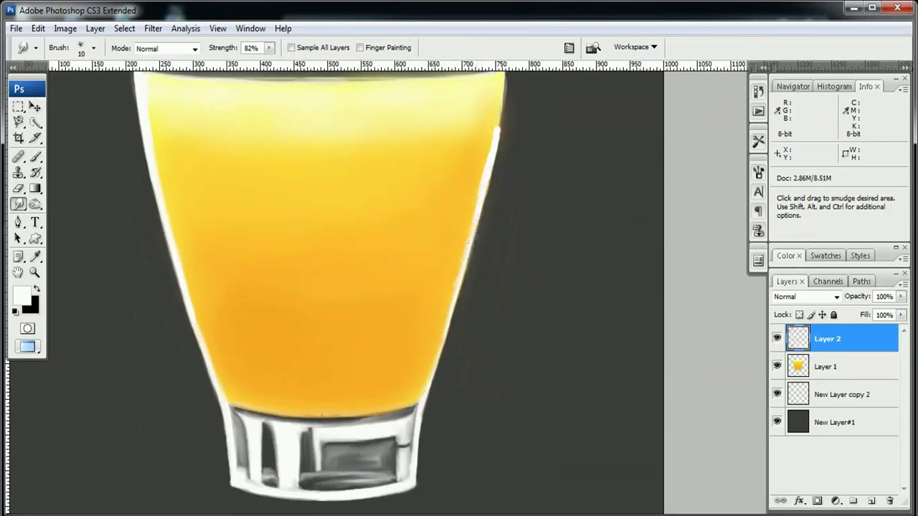
pyautogui.moveTo(488, 169); pyautogui.dragTo(470, 263)
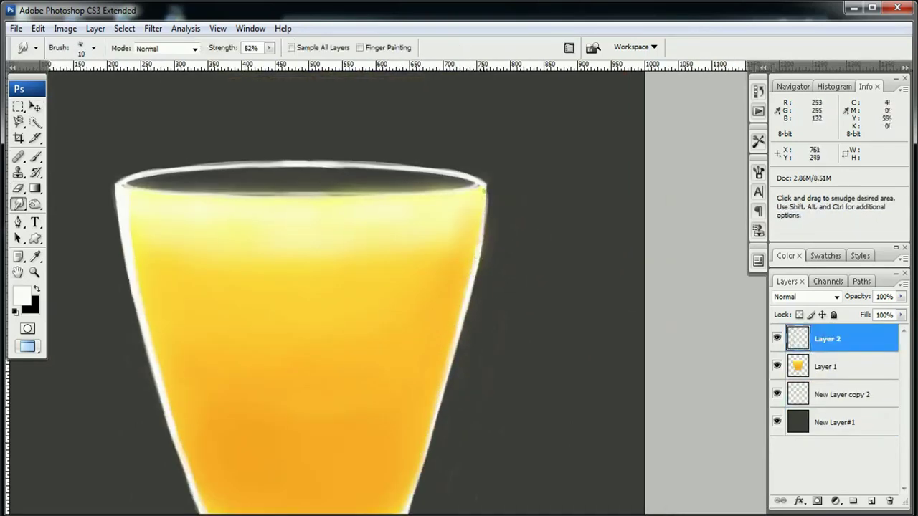
pyautogui.moveTo(483, 189); pyautogui.dragTo(482, 103)
pyautogui.moveTo(126, 109); pyautogui.dragTo(257, 109)
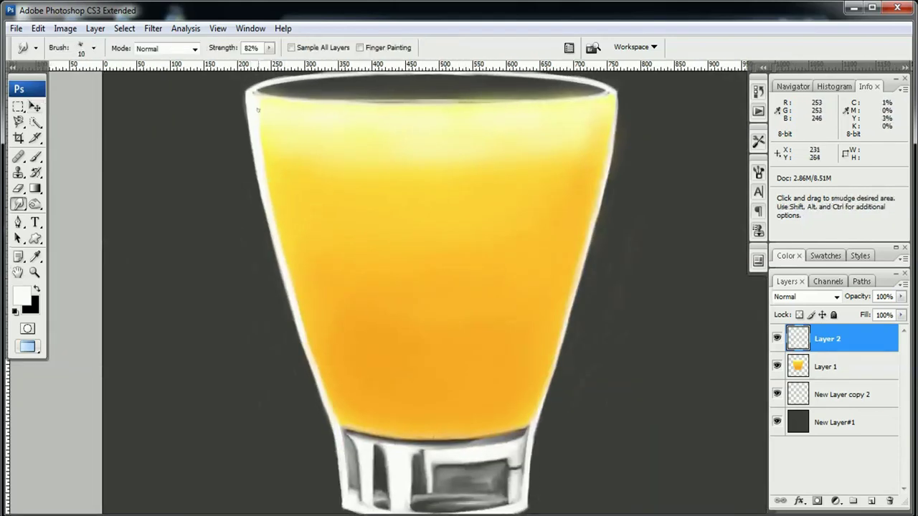
pyautogui.press('e')
pyautogui.moveTo(317, 370); pyautogui.dragTo(268, 183)
pyautogui.press('r')
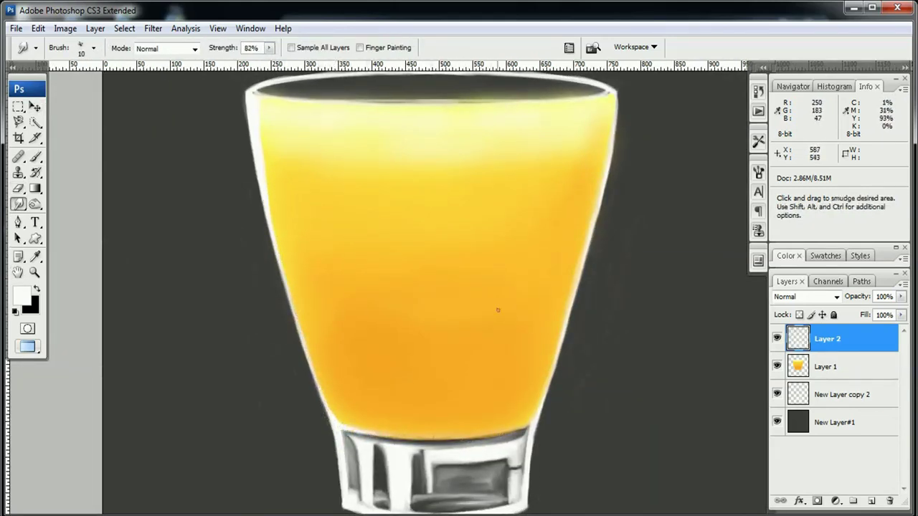
pyautogui.hotkey('alt', '[')
pyautogui.hotkey('alt', '[')
# - On a new top layer, paint dark strokes along the liquid's bottom and smudge them smooth
pyautogui.hotkey('ctrl', 'shift', 'alt', 'n')
pyautogui.press('b')
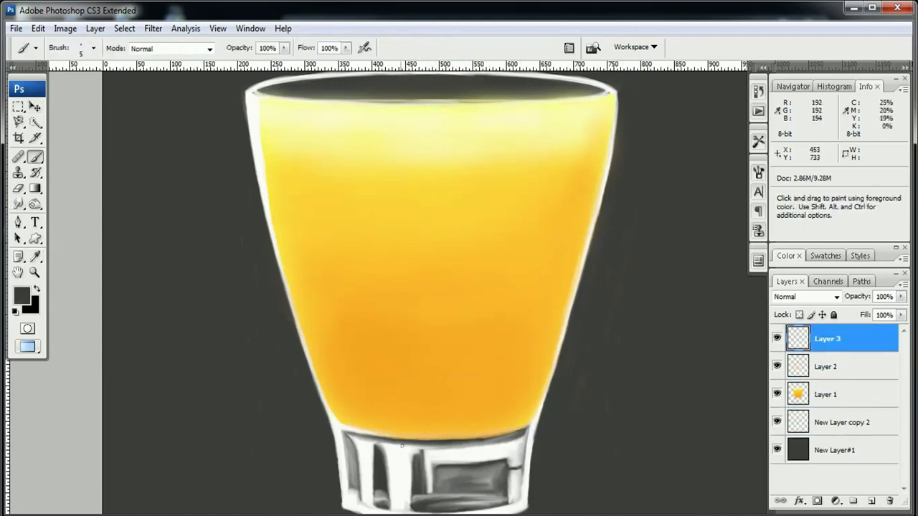
pyautogui.moveTo(398, 439); pyautogui.dragTo(425, 439)
pyautogui.press('r')
pyautogui.press('b')
pyautogui.press('r')
pyautogui.moveTo(337, 409)
pyautogui.mouseDown()
pyautogui.moveTo(411, 429)
pyautogui.moveTo(534, 406)
pyautogui.mouseUp()
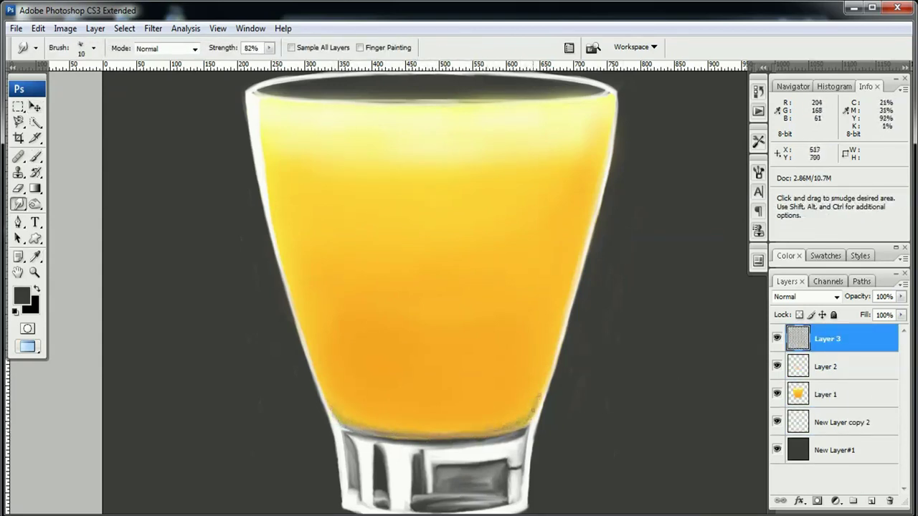
# - On Layer 2, sample a near-white colour and soften the top edge of the base's dark band
pyautogui.press('r')
pyautogui.moveTo(366, 405); pyautogui.dragTo(373, 448)
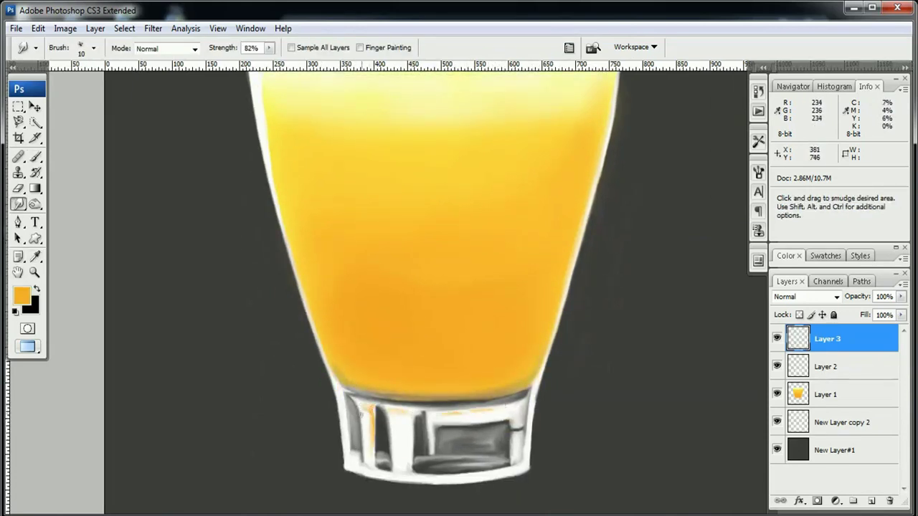
pyautogui.hotkey('alt', '[')
pyautogui.press('i')
pyautogui.click(382, 428)
pyautogui.press('r')
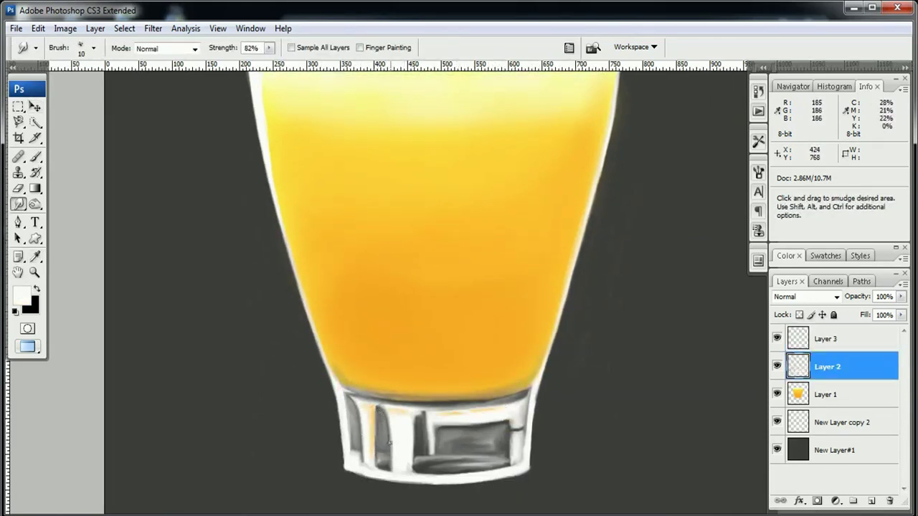
pyautogui.moveTo(434, 428)
pyautogui.mouseDown()
pyautogui.moveTo(516, 424)
pyautogui.moveTo(506, 425)
pyautogui.mouseUp()
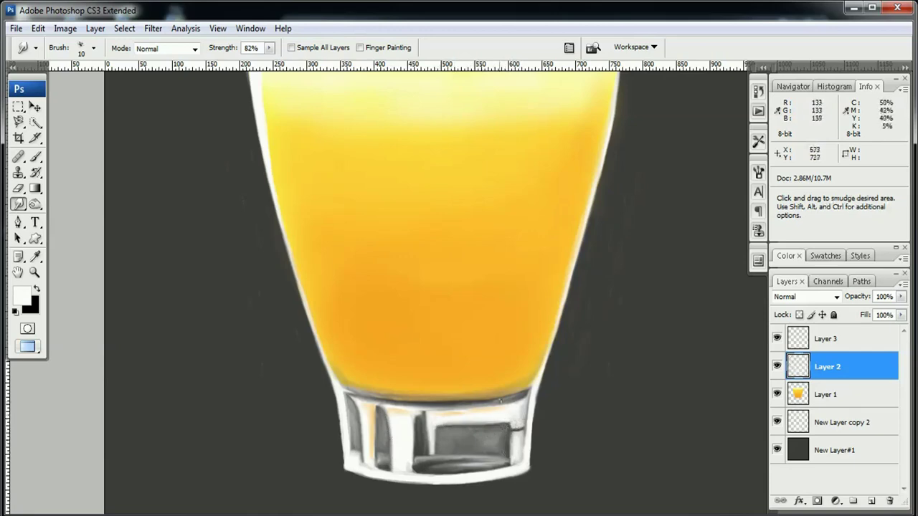
# - Zoom in on the rim and soften the orange streak and dab just beneath it
pyautogui.hotkey('ctrl', '0')
pyautogui.keyDown('ctrl'); pyautogui.click(451, 194); pyautogui.keyUp('ctrl')
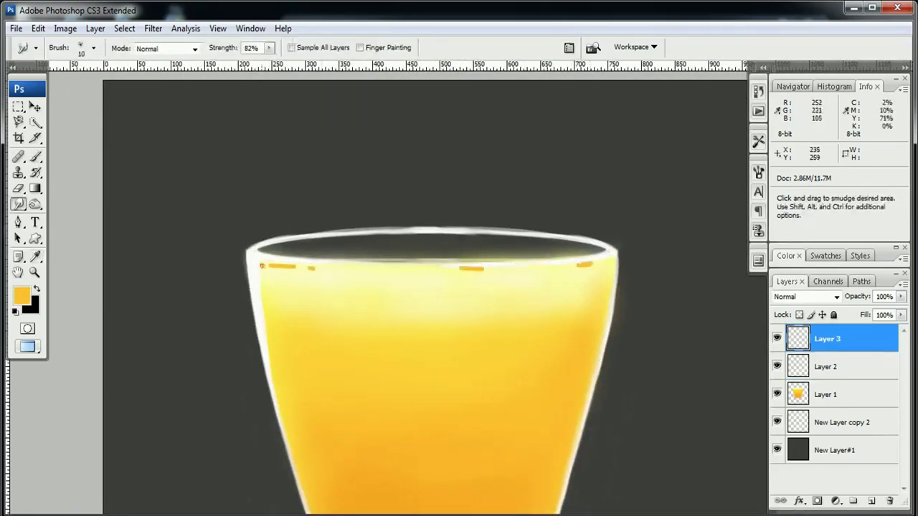
pyautogui.moveTo(582, 265); pyautogui.dragTo(604, 263)
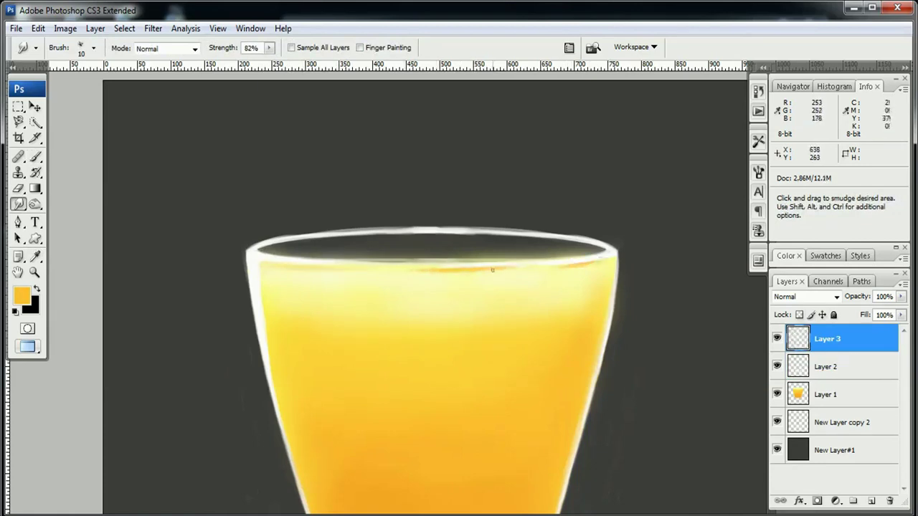
pyautogui.moveTo(409, 271); pyautogui.dragTo(495, 269)
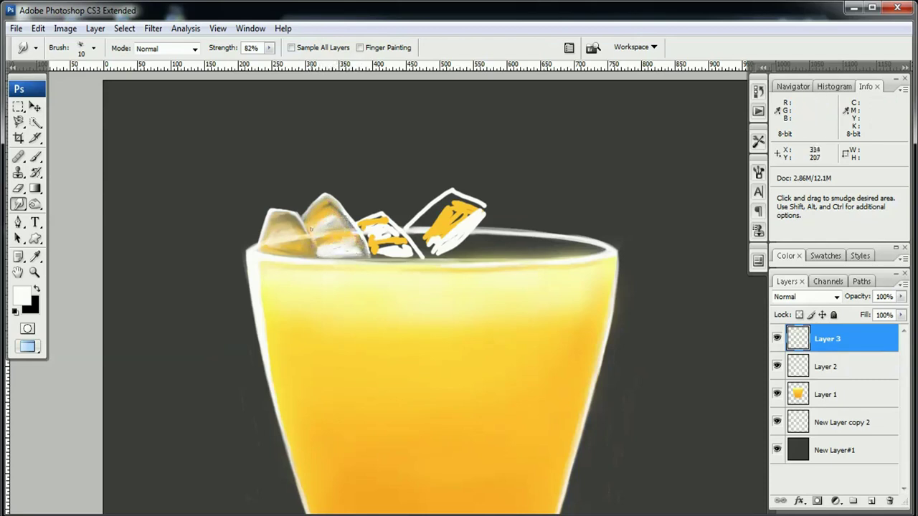
# - Smudge the second and right-hand tilted ice cubes into soft shading, then zoom out
pyautogui.moveTo(311, 229); pyautogui.dragTo(355, 251)
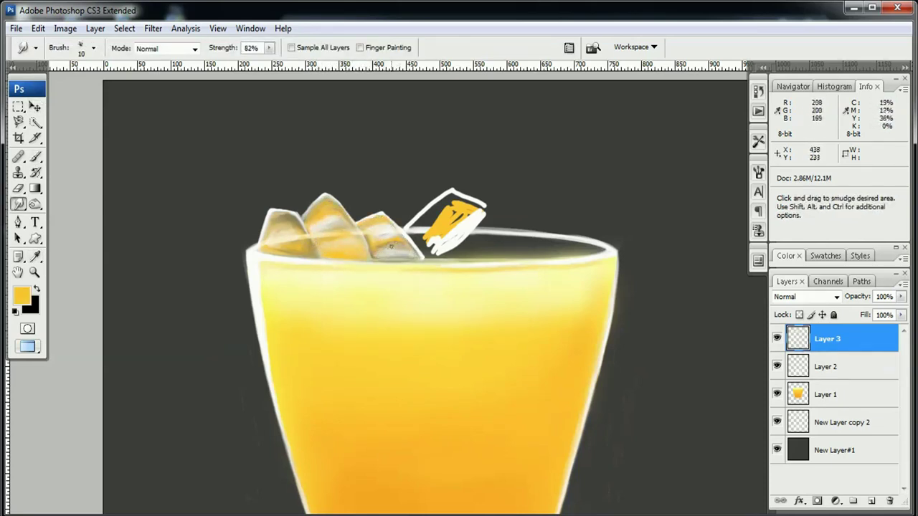
pyautogui.press(']')
pyautogui.moveTo(451, 204)
pyautogui.mouseDown()
pyautogui.moveTo(428, 229)
pyautogui.moveTo(462, 243)
pyautogui.mouseUp()
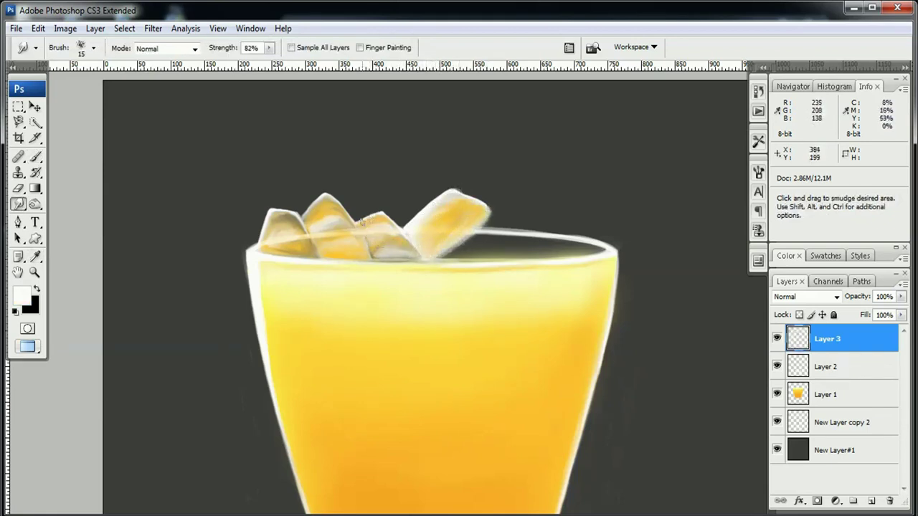
pyautogui.moveTo(402, 241)
pyautogui.mouseDown()
pyautogui.moveTo(373, 237)
pyautogui.moveTo(441, 203)
pyautogui.mouseUp()
pyautogui.hotkey('ctrl', '-')
pyautogui.hotkey('ctrl', '-')
# - Add a new layer above Layer 3 for the straw and choose a brown colour
pyautogui.press('e')
pyautogui.hotkey('alt', '[')
pyautogui.hotkey('alt', '[')
pyautogui.hotkey('alt', '[')
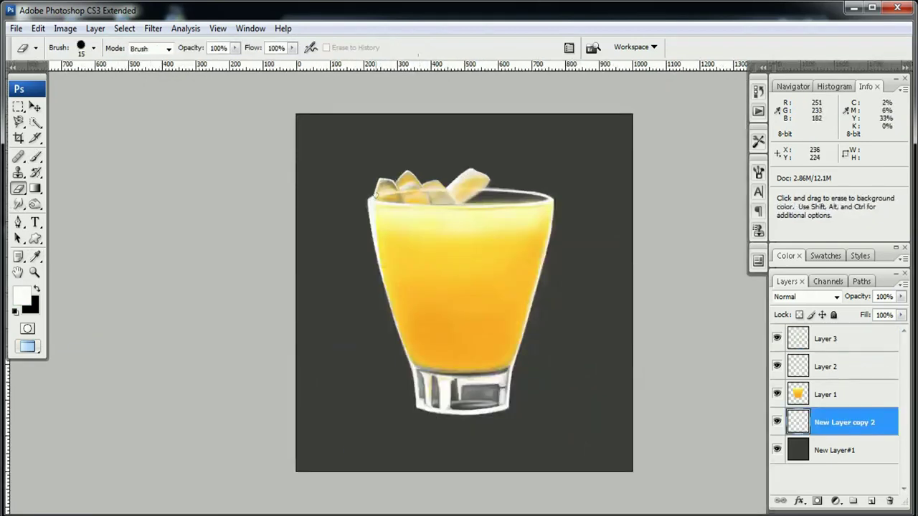
pyautogui.hotkey('ctrl', '-')
pyautogui.hotkey('alt', ']')
pyautogui.hotkey('alt', ']')
pyautogui.hotkey('alt', ']')
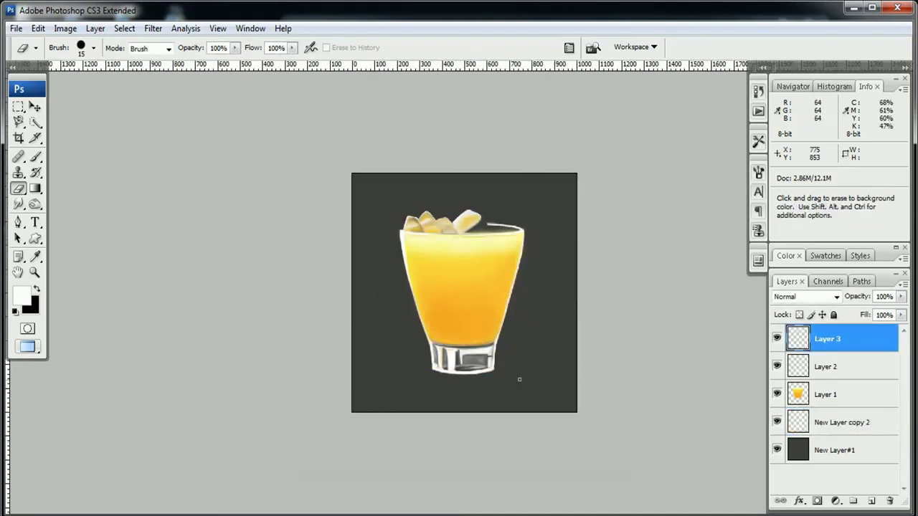
pyautogui.click(871, 501)
pyautogui.click(22, 295)
pyautogui.click(816, 179)
# - Paint a brown straw rising behind the ice cubes and sample its brown
pyautogui.press('b')
pyautogui.hotkey('ctrl', '+')
pyautogui.moveTo(339, 211)
pyautogui.mouseDown()
pyautogui.moveTo(351, 231)
pyautogui.moveTo(359, 300)
pyautogui.moveTo(318, 242)
pyautogui.mouseUp()
pyautogui.hotkey('ctrl', '+')
pyautogui.press('r')
pyautogui.press('x')
pyautogui.press('b')
pyautogui.press('r')
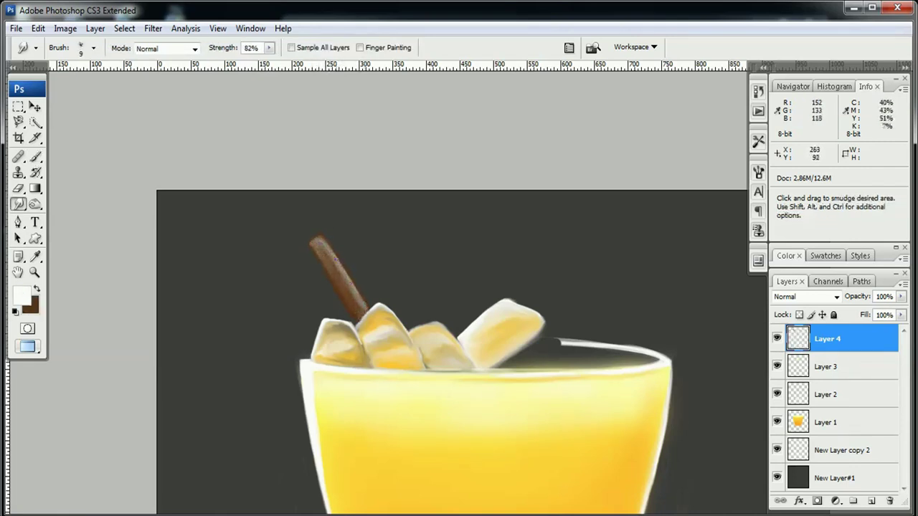
pyautogui.press('i')
pyautogui.click(314, 240)
pyautogui.press('r')
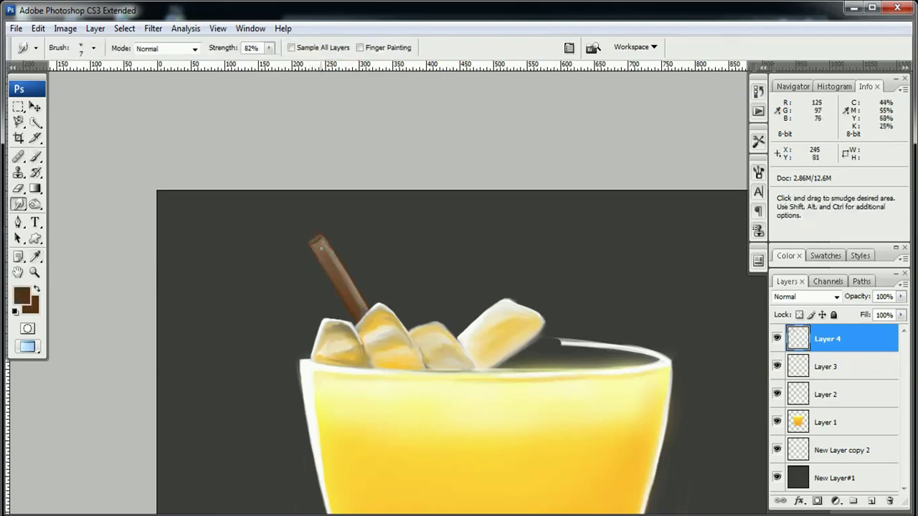
# - On Layer 3, dab two spots of brown onto an ice cube
pyautogui.hotkey('alt', '[')
pyautogui.press('b')
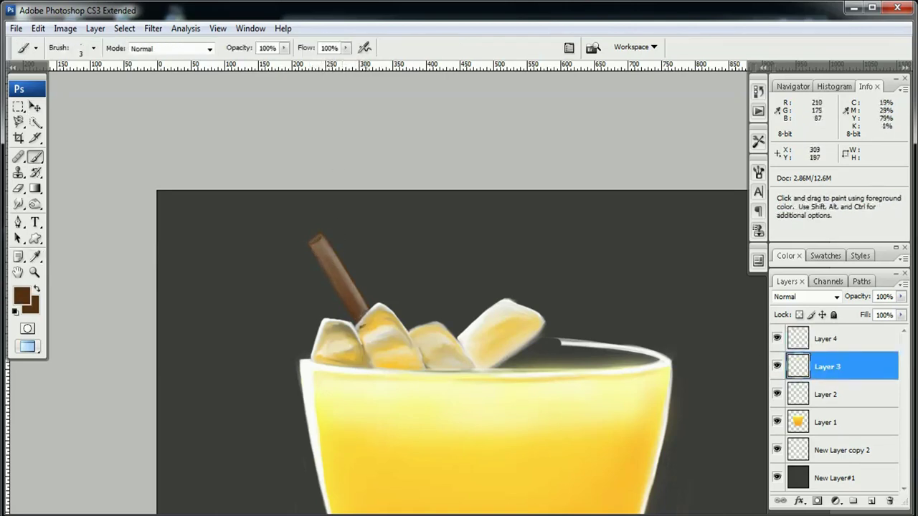
pyautogui.click(370, 327)
pyautogui.click(384, 343)
pyautogui.press('r')
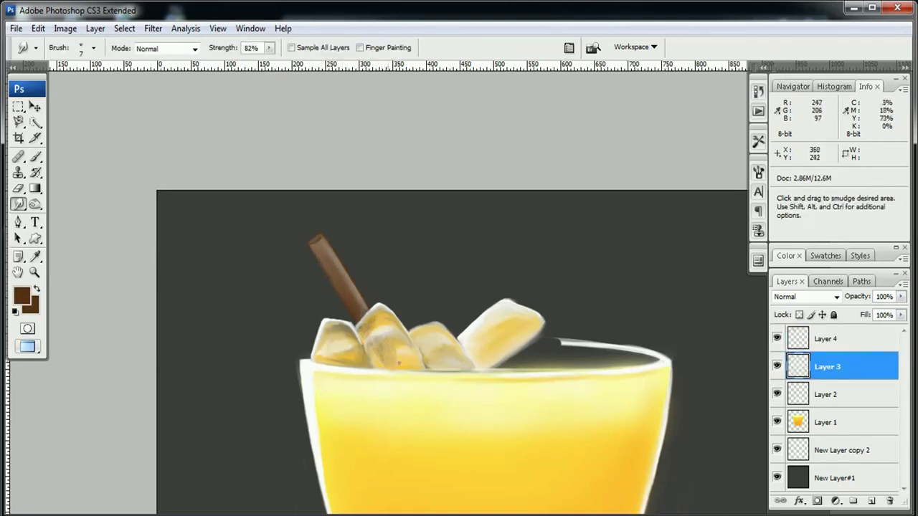
# - Smudge shading into the right ice cube and sample a light tan from the ice
pyautogui.press('b')
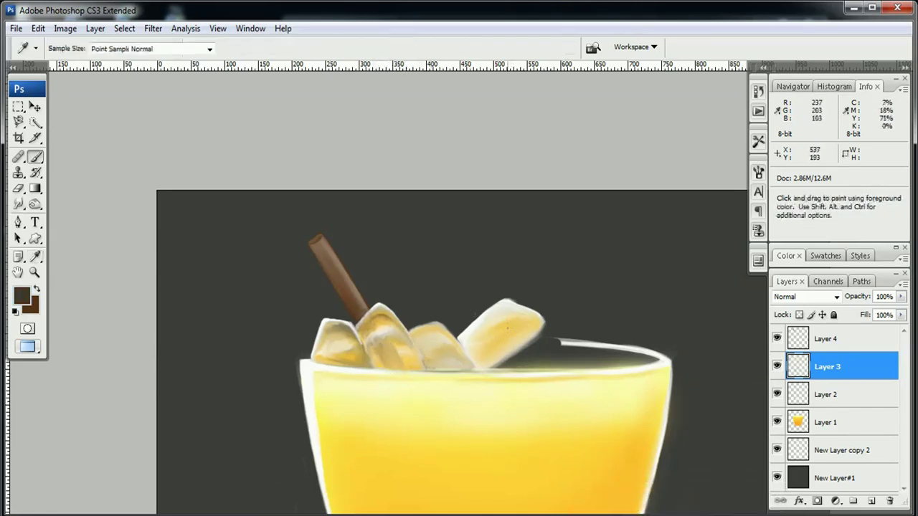
pyautogui.press('r')
pyautogui.moveTo(495, 329); pyautogui.dragTo(480, 345)
pyautogui.press('i')
pyautogui.click(372, 341)
pyautogui.press('r')
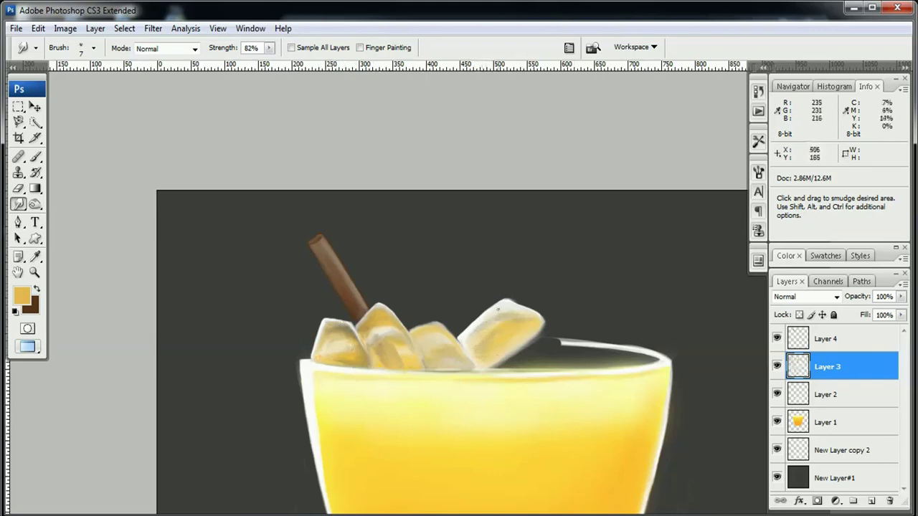
# - Paint a yellow circle in an elliptical selection beside the tumbler's right rim
pyautogui.hotkey('alt', ']')
pyautogui.moveTo(502, 317); pyautogui.dragTo(423, 231)
pyautogui.moveTo(18, 106); pyautogui.dragTo(81, 117)
pyautogui.moveTo(467, 157); pyautogui.dragTo(650, 349)
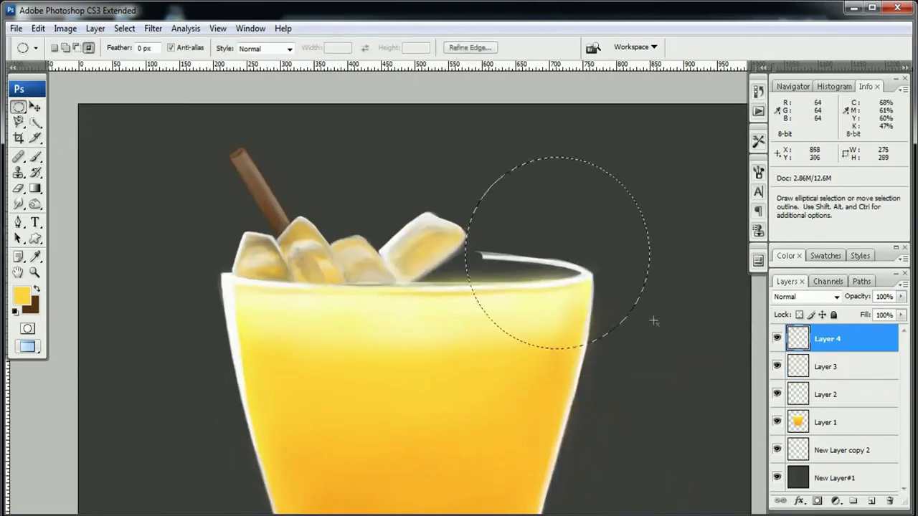
pyautogui.press('b')
pyautogui.moveTo(473, 263); pyautogui.dragTo(615, 263)
pyautogui.moveTo(502, 201); pyautogui.dragTo(617, 315)
# - Deselect and smudge the rim beneath the yellow circle
pyautogui.hotkey('ctrl', 'd')
pyautogui.press('r')
pyautogui.moveTo(567, 280); pyautogui.dragTo(474, 279)
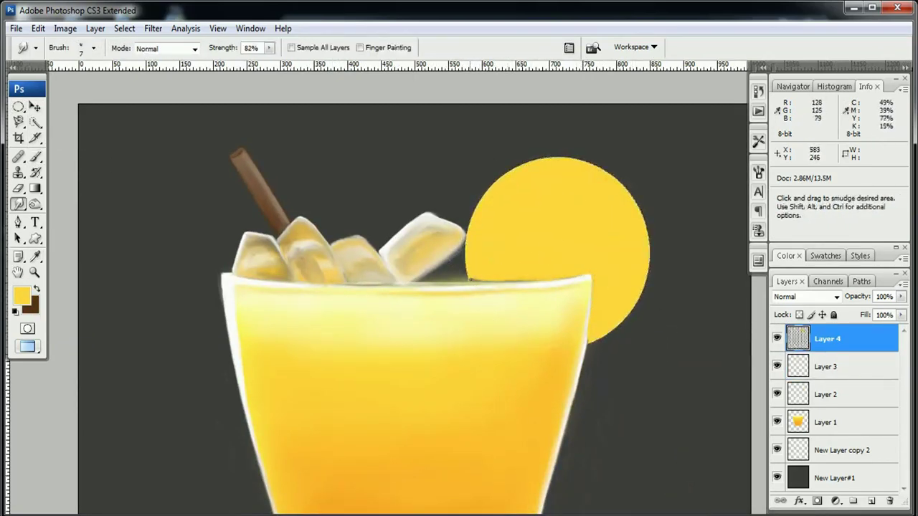
pyautogui.moveTo(529, 281); pyautogui.dragTo(467, 280)
# - On Layer 2, sample an orange colour and paint orange reflections on the glass base
pyautogui.hotkey('ctrl', '0')
pyautogui.hotkey('alt', '[')
pyautogui.hotkey('alt', '[')
pyautogui.hotkey('ctrl', '0')
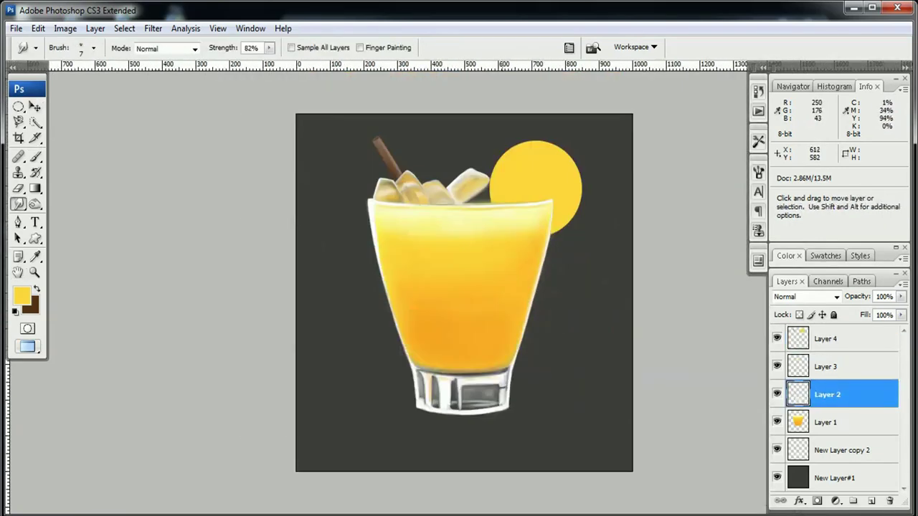
pyautogui.hotkey('ctrl', 'alt', '0')
pyautogui.press('i')
pyautogui.click(401, 216)
pyautogui.press('b')
pyautogui.moveTo(492, 367)
pyautogui.mouseDown()
pyautogui.moveTo(511, 396)
pyautogui.moveTo(474, 428)
pyautogui.mouseUp()
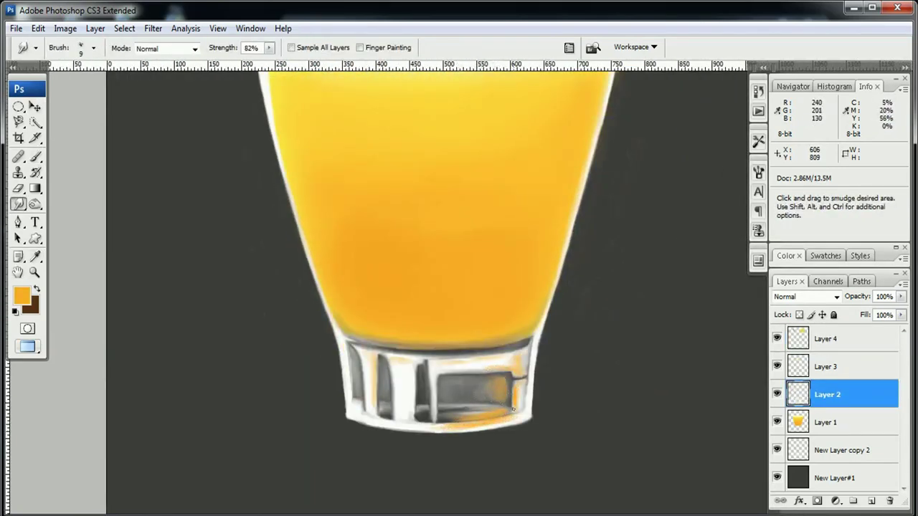
# - Sample dark grey from the background and smudge away the base's bottom white edge
pyautogui.press('b')
pyautogui.keyDown('alt'); pyautogui.click(502, 430); pyautogui.keyUp('alt')
pyautogui.press('r')
pyautogui.moveTo(359, 423)
pyautogui.mouseDown()
pyautogui.moveTo(438, 430)
pyautogui.moveTo(523, 420)
pyautogui.moveTo(346, 421)
pyautogui.mouseUp()
# - Back on Layer 3, sample yellow and blend the ice cube's lower-right edge into the juice
pyautogui.hotkey('ctrl', '0')
pyautogui.press('v')
pyautogui.hotkey('alt', ']')
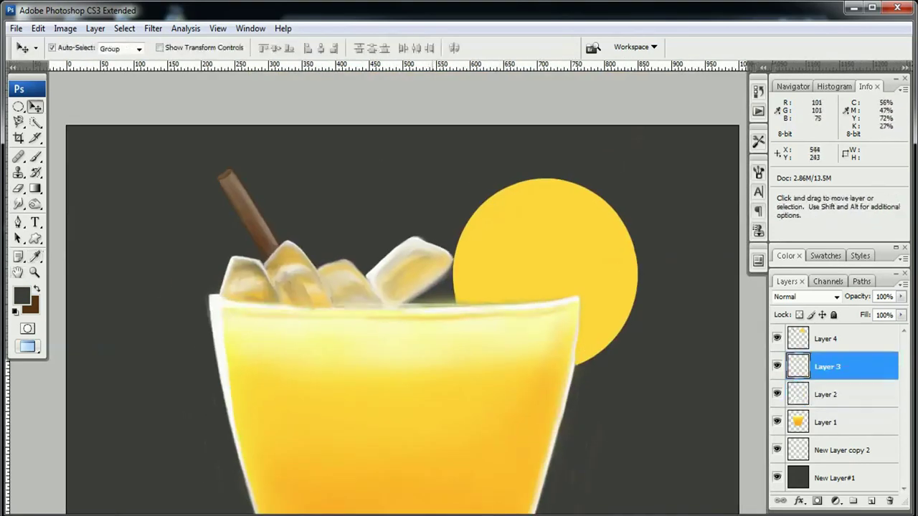
pyautogui.press('b')
pyautogui.keyDown('alt'); pyautogui.click(474, 272); pyautogui.keyUp('alt')
pyautogui.press('r')
pyautogui.moveTo(414, 297); pyautogui.dragTo(421, 289)
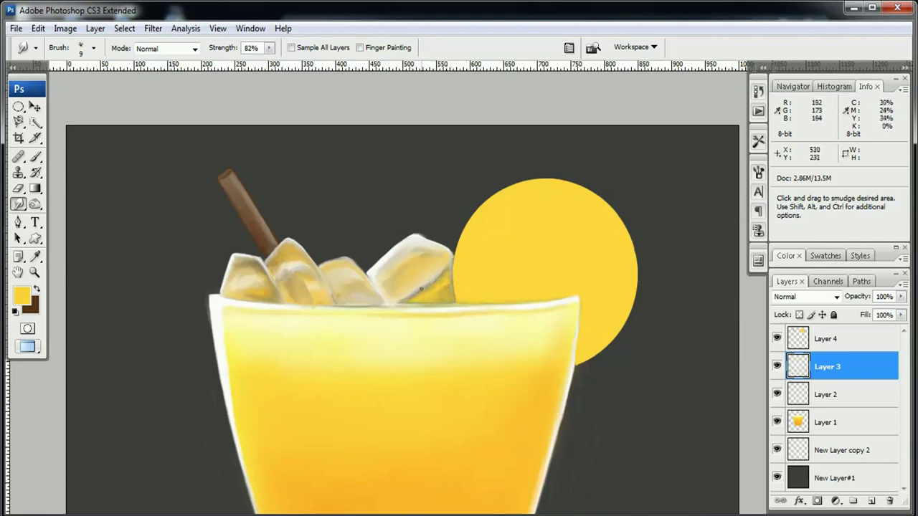
# - Sample a light cream and then a lighter highlight colour from the ice
pyautogui.press('b')
pyautogui.keyDown('alt'); pyautogui.click(259, 271); pyautogui.keyUp('alt')
pyautogui.press('r')
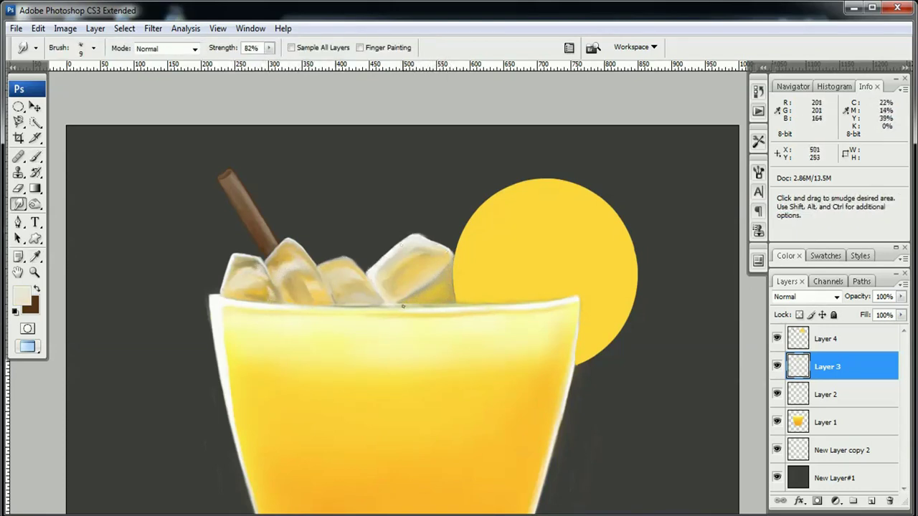
pyautogui.press('b')
pyautogui.keyDown('alt'); pyautogui.click(328, 308); pyautogui.keyUp('alt')
# - Step down through the layers to the glass outline and back up to Layer 4
pyautogui.hotkey('alt', '[')
pyautogui.press('r')
pyautogui.hotkey('alt', '[')
pyautogui.hotkey('alt', '[')
pyautogui.press('e')
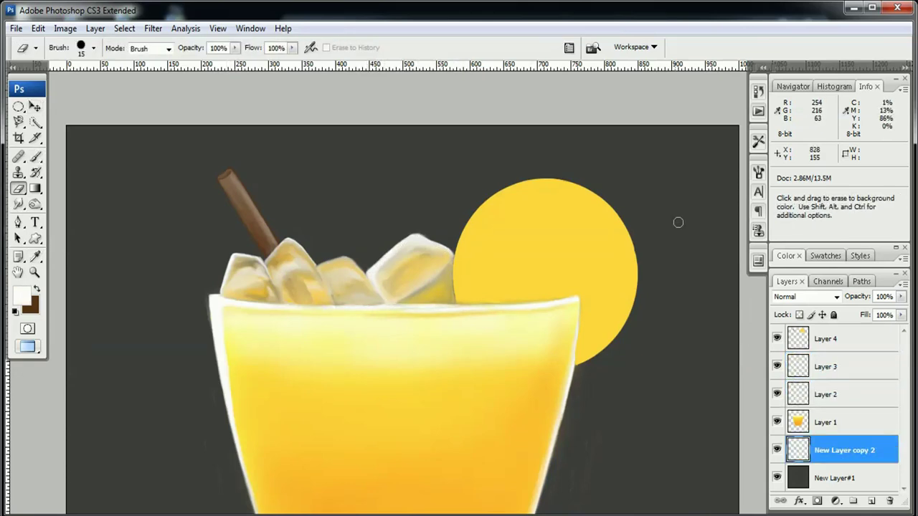
pyautogui.press('v')
pyautogui.hotkey('alt', ']')
pyautogui.hotkey('alt', ']')
pyautogui.press('r')
pyautogui.hotkey('alt', ']')
pyautogui.hotkey('alt', ']')
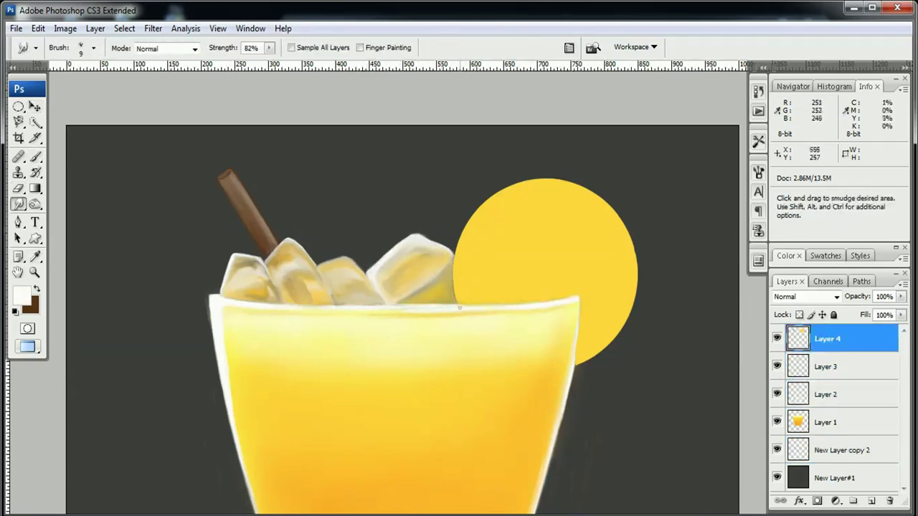
pyautogui.hotkey('alt', '[')
pyautogui.hotkey('alt', '[')
pyautogui.hotkey('alt', ']')
pyautogui.hotkey('alt', ']')
# - Confirm the pale cream colour and paint a light highlight along the disc's upper-left edge
pyautogui.click(21, 296)
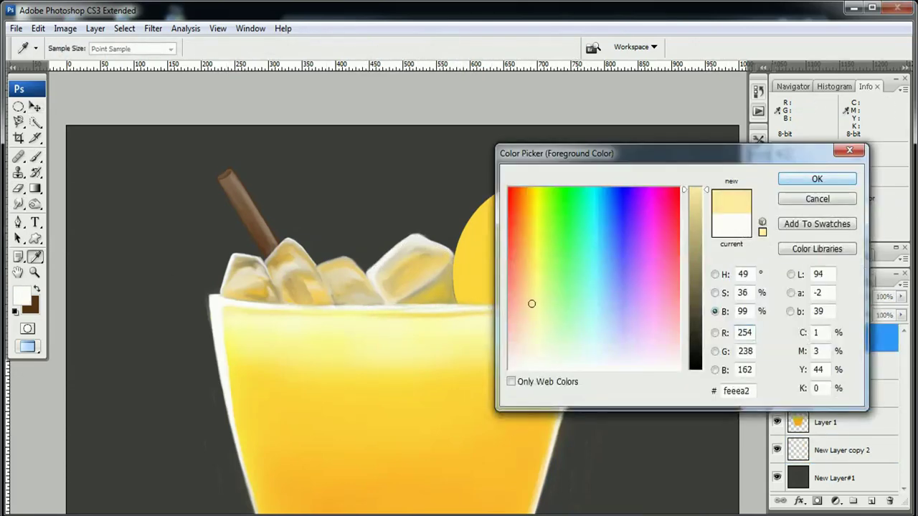
pyautogui.press('Return')
pyautogui.press('b')
pyautogui.moveTo(459, 280)
pyautogui.mouseDown()
pyautogui.moveTo(495, 200)
pyautogui.moveTo(608, 210)
pyautogui.mouseUp()
pyautogui.moveTo(475, 264)
pyautogui.mouseDown()
pyautogui.moveTo(471, 289)
pyautogui.moveTo(549, 283)
pyautogui.moveTo(559, 204)
pyautogui.moveTo(613, 287)
pyautogui.mouseUp()
# - Paint orange segment lines across the yellow disc and smudge them into the slice
pyautogui.moveTo(617, 251)
pyautogui.mouseDown()
pyautogui.moveTo(563, 291)
pyautogui.moveTo(495, 267)
pyautogui.mouseUp()
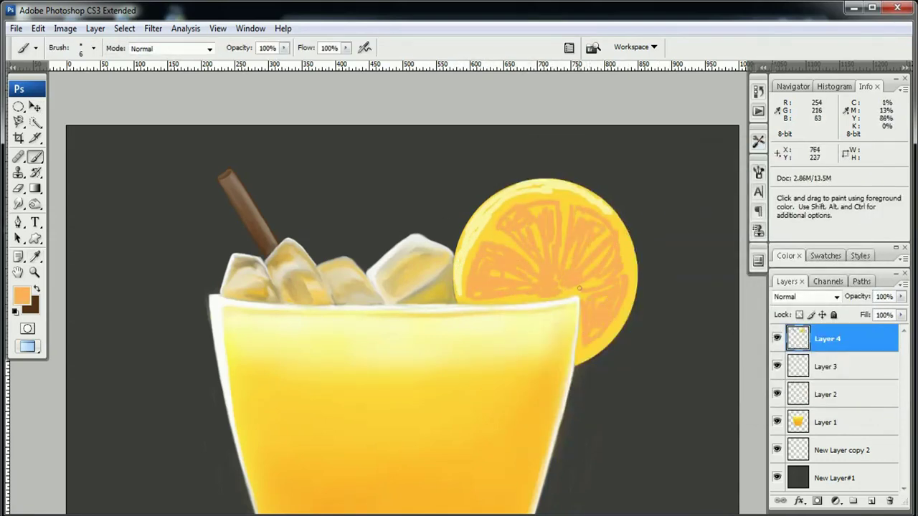
pyautogui.moveTo(597, 222); pyautogui.dragTo(603, 283)
pyautogui.press('r')
pyautogui.moveTo(505, 251)
pyautogui.mouseDown()
pyautogui.moveTo(556, 264)
pyautogui.moveTo(538, 243)
pyautogui.mouseUp()
pyautogui.moveTo(462, 298)
pyautogui.mouseDown()
pyautogui.moveTo(487, 211)
pyautogui.moveTo(603, 215)
pyautogui.mouseUp()
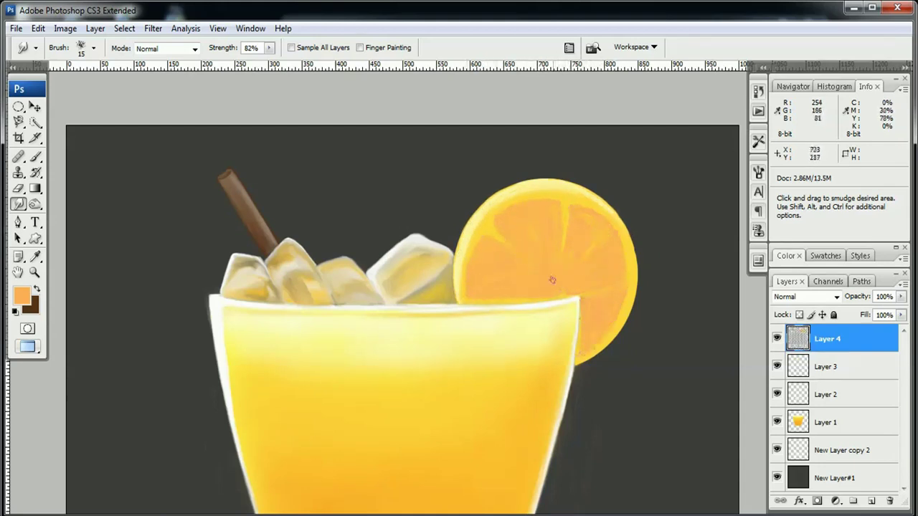
# - Add deeper orange segment strokes across the slice and smear them in
pyautogui.press('b')
pyautogui.moveTo(590, 324); pyautogui.dragTo(584, 337)
pyautogui.moveTo(588, 343); pyautogui.dragTo(580, 354)
pyautogui.moveTo(592, 231); pyautogui.dragTo(574, 244)
pyautogui.moveTo(590, 262); pyautogui.dragTo(570, 284)
pyautogui.moveTo(548, 217); pyautogui.dragTo(482, 286)
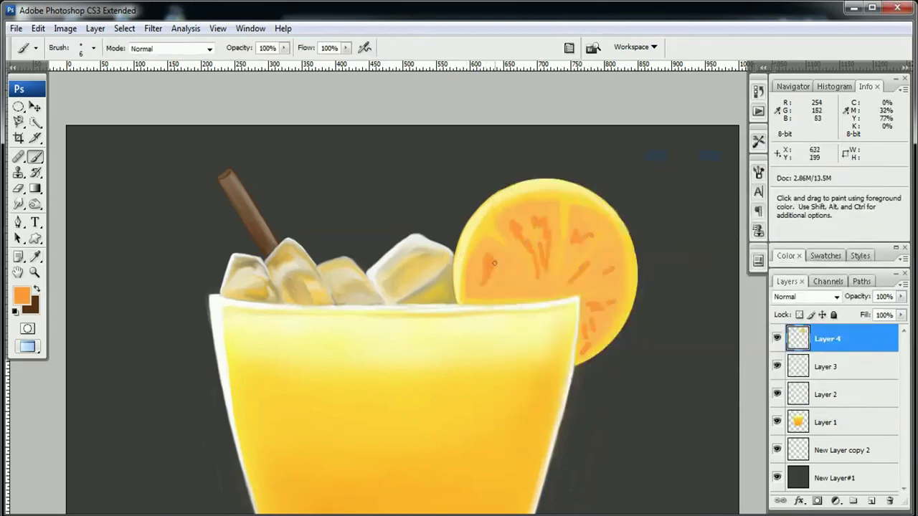
pyautogui.press('r')
pyautogui.moveTo(477, 251)
pyautogui.mouseDown()
pyautogui.moveTo(524, 218)
pyautogui.moveTo(565, 265)
pyautogui.mouseUp()
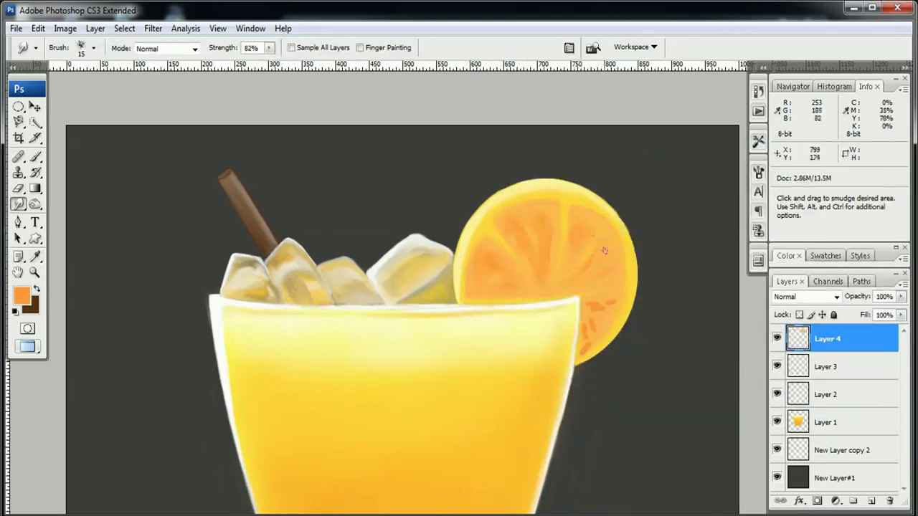
# - Paint dark seeds on the slice and smudge them into the orange
pyautogui.press('b')
pyautogui.moveTo(547, 227); pyautogui.dragTo(549, 239)
pyautogui.moveTo(582, 227); pyautogui.dragTo(580, 237)
pyautogui.press('r')
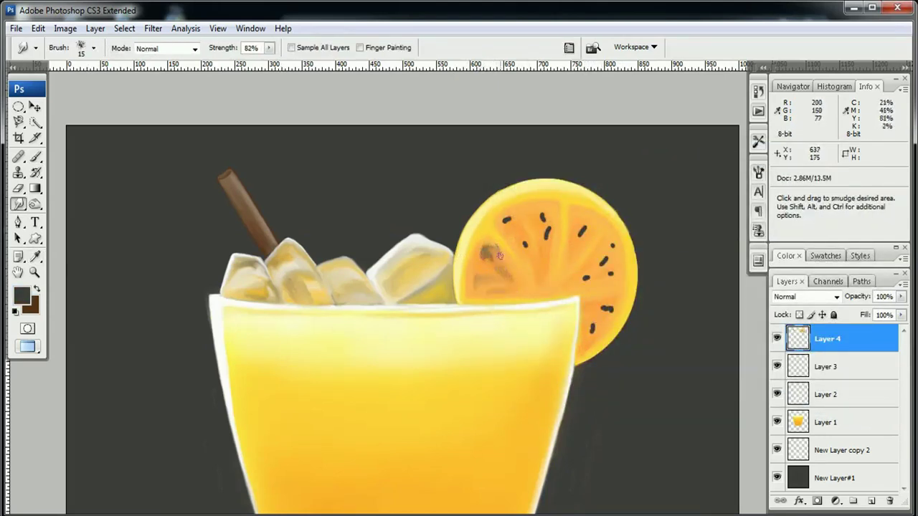
pyautogui.moveTo(487, 244)
pyautogui.mouseDown()
pyautogui.moveTo(545, 212)
pyautogui.moveTo(589, 266)
pyautogui.mouseUp()
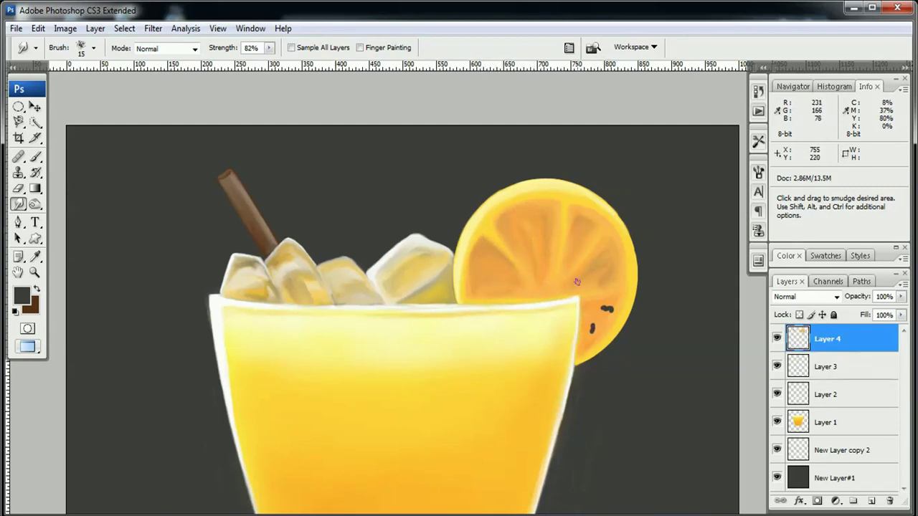
pyautogui.press('i')
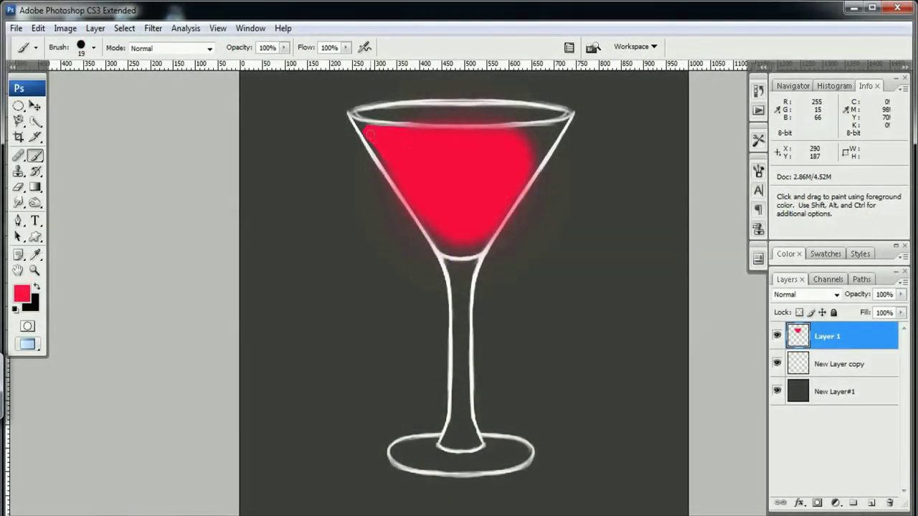
# - Flatten the red liquid's top and set up a dark grey 90px brush at 30% opacity, 24% flow
pyautogui.moveTo(382, 145); pyautogui.dragTo(529, 143)
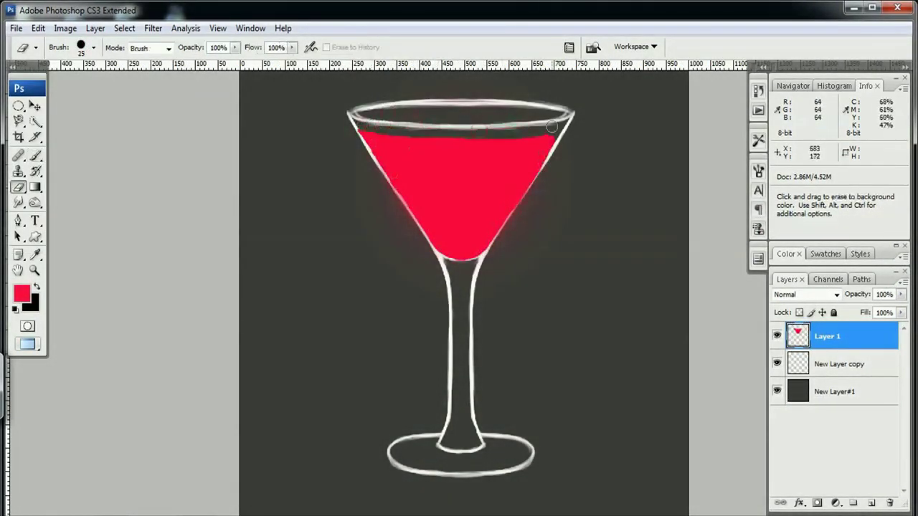
pyautogui.press('r')
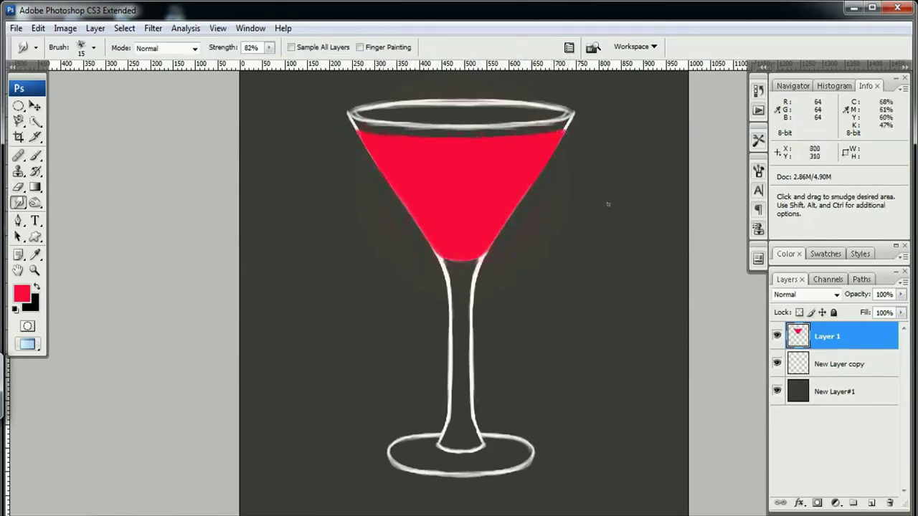
pyautogui.press('b')
pyautogui.press('x')
pyautogui.press('2')
pyautogui.press('3')
pyautogui.hotkey('shift', '1')
pyautogui.hotkey('shift', '5')
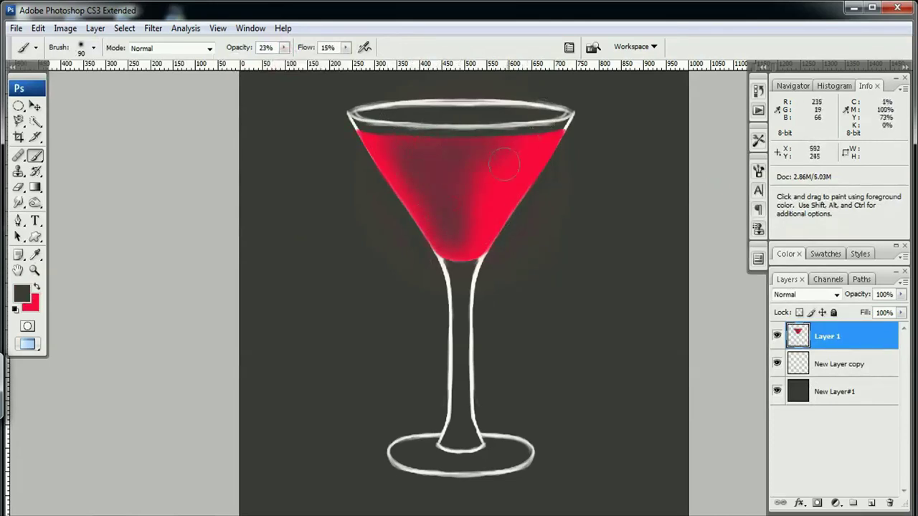
pyautogui.press('3')
pyautogui.hotkey('shift', '2')
pyautogui.hotkey('shift', '4')
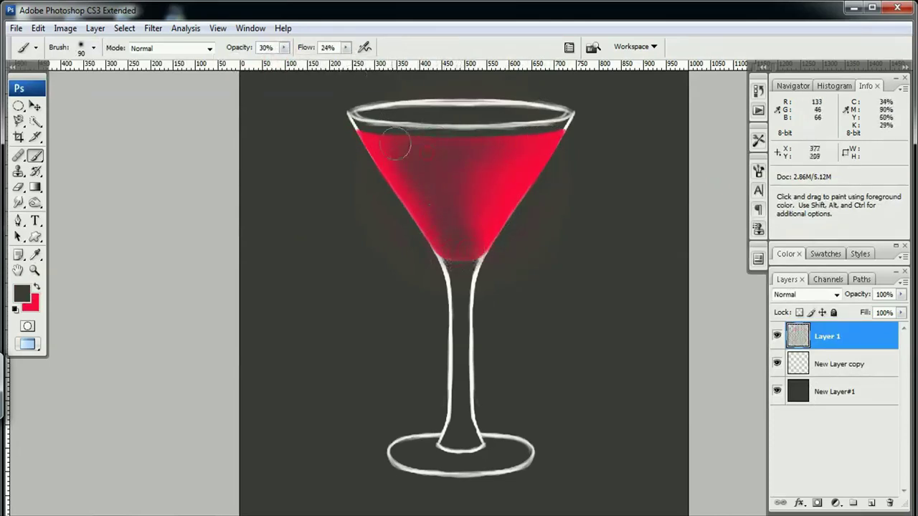
# - Retune the brush to 18% opacity, 15% flow and 80px, sampling the dark grey background
pyautogui.press('[')
pyautogui.press('[')
pyautogui.press('[')
pyautogui.press('x')
pyautogui.press('1')
pyautogui.press('8')
pyautogui.hotkey('shift', '1')
pyautogui.hotkey('shift', '5')
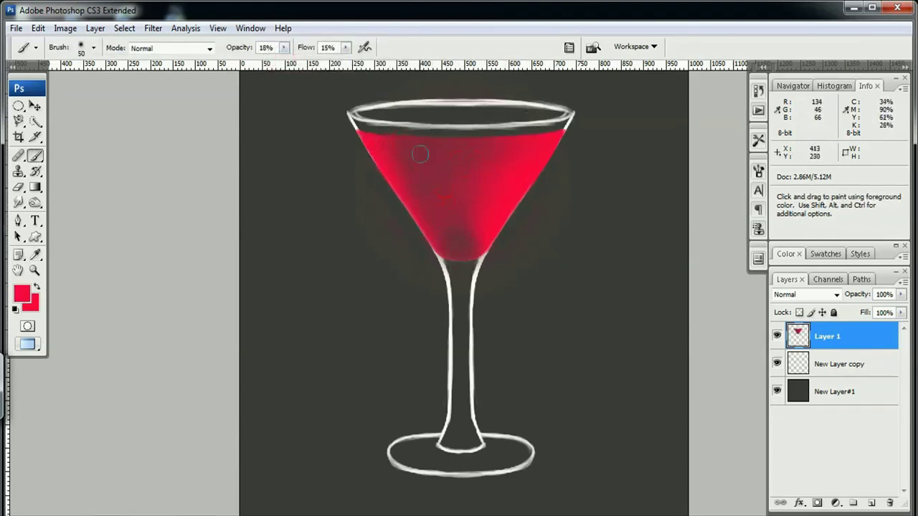
pyautogui.keyDown('alt'); pyautogui.click(566, 123); pyautogui.keyUp('alt')
pyautogui.press(']')
pyautogui.press(']')
pyautogui.press(']')
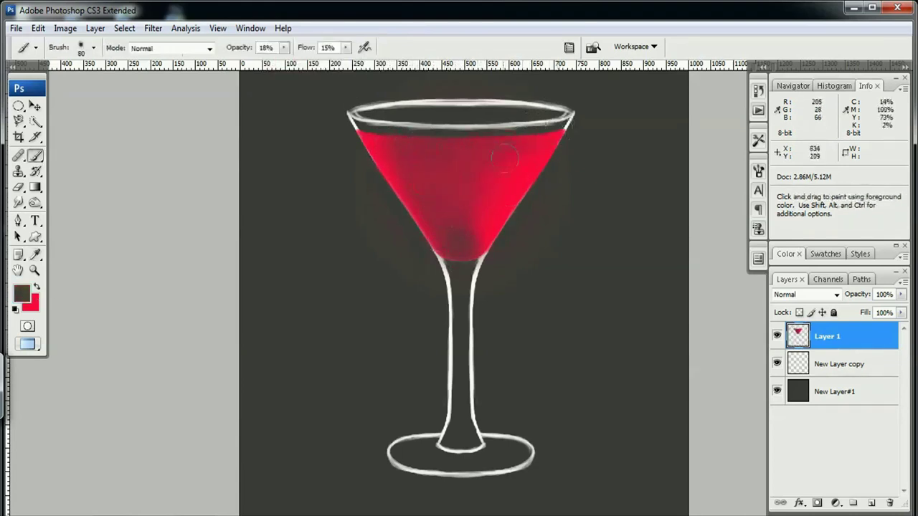
pyautogui.press('r')
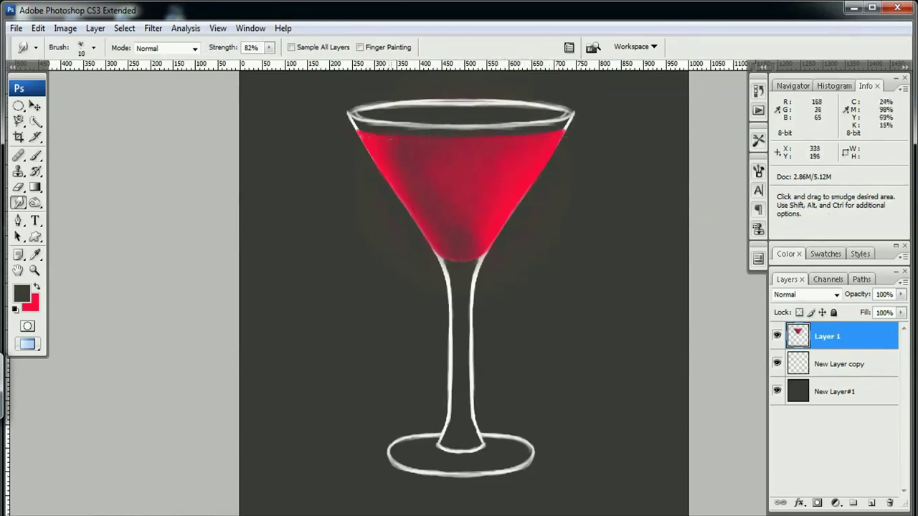
# - Paint a thin 6px red line along the glass rim and smudge it
pyautogui.press('x')
pyautogui.press('b')
pyautogui.press('[')
pyautogui.press('[')
pyautogui.press('[')
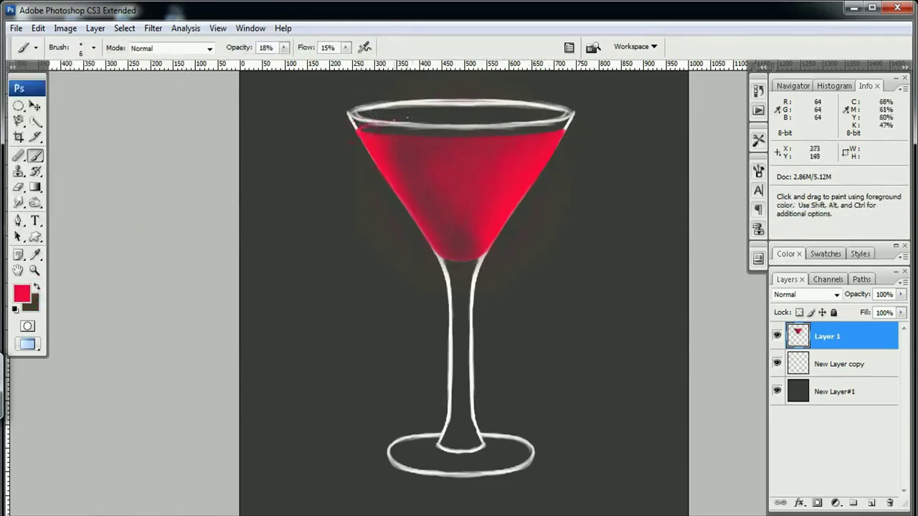
pyautogui.moveTo(361, 127); pyautogui.dragTo(565, 120)
pyautogui.press('r')
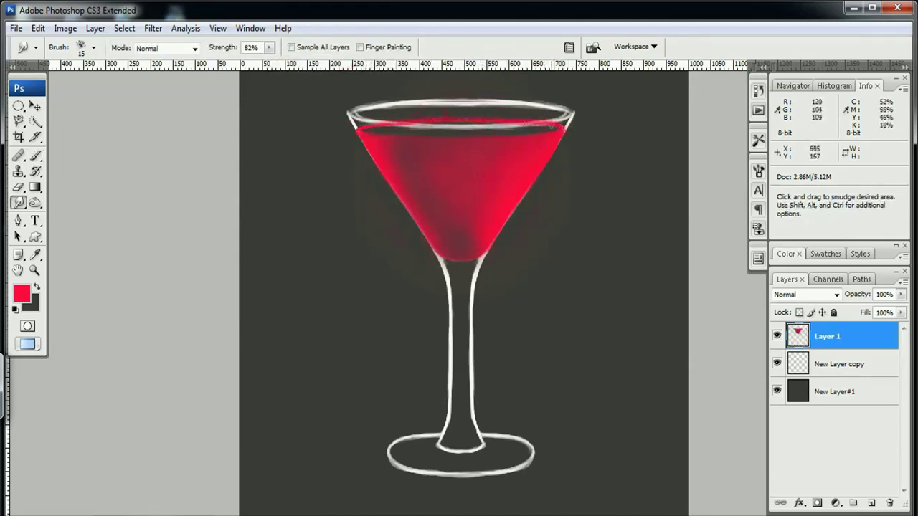
pyautogui.press('b')
pyautogui.press('r')
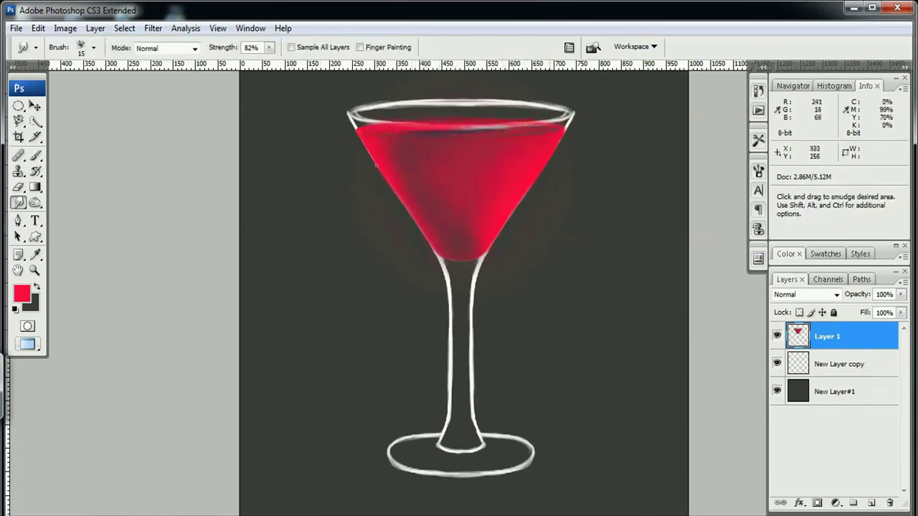
# - Free Transform the red liquid to fit the bowl and blend its edge near the right rim
pyautogui.hotkey('ctrl', 't')
pyautogui.hotkey('ctrl', '-')
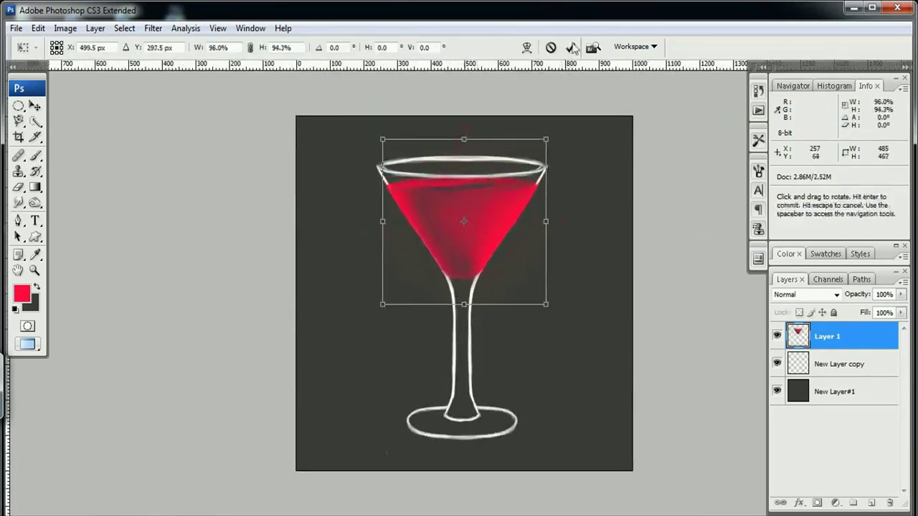
pyautogui.click(572, 48)
pyautogui.hotkey('ctrl', '+')
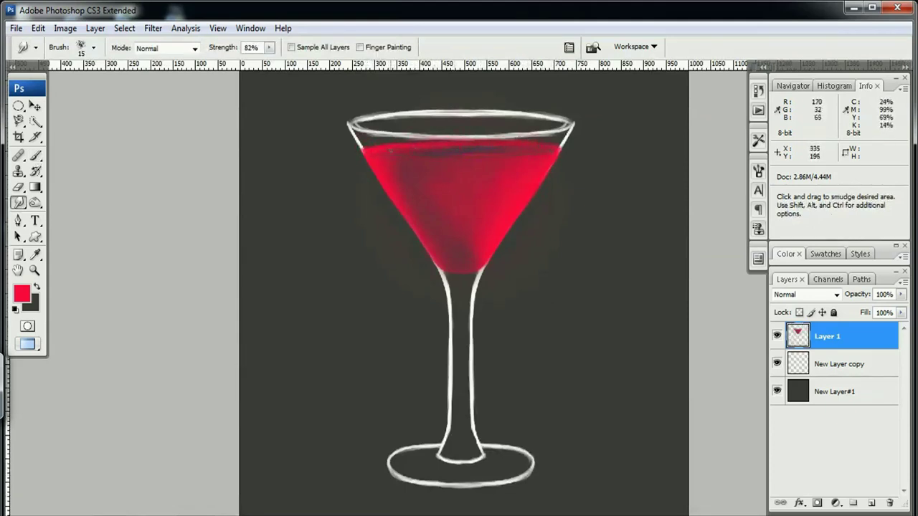
pyautogui.moveTo(554, 148); pyautogui.dragTo(475, 135)
# - Add a new layer and paint dark grey shading along the glass rim
pyautogui.hotkey('ctrl', 'shift', 'alt', 'n')
pyautogui.press('b')
pyautogui.keyDown('alt'); pyautogui.click(371, 246); pyautogui.keyUp('alt')
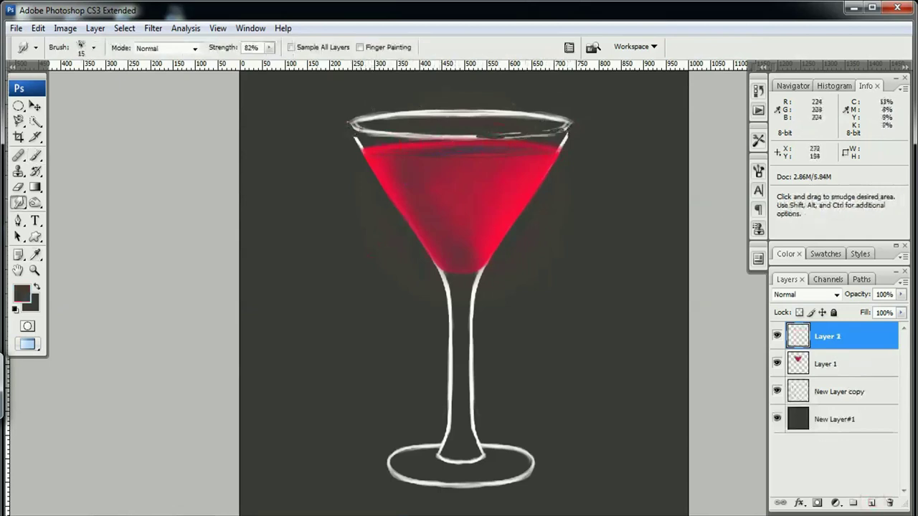
pyautogui.moveTo(350, 129)
pyautogui.mouseDown()
pyautogui.moveTo(366, 146)
pyautogui.moveTo(376, 135)
pyautogui.mouseUp()
pyautogui.press('r')
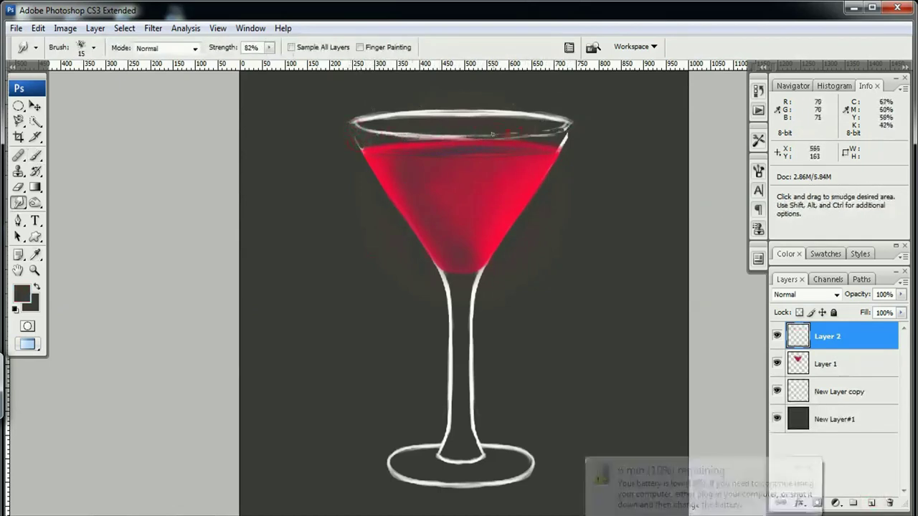
pyautogui.press('b')
pyautogui.moveTo(459, 136)
pyautogui.mouseDown()
pyautogui.moveTo(567, 126)
pyautogui.moveTo(447, 139)
pyautogui.mouseUp()
# - Smudge the dark rim shading on the right and upper-left sides
pyautogui.press('r')
pyautogui.press('b')
pyautogui.press('r')
pyautogui.press('b')
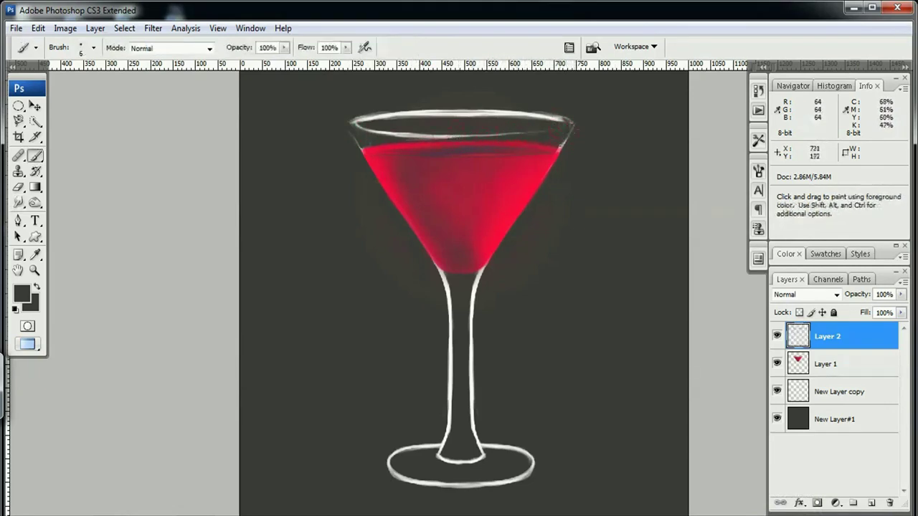
pyautogui.press('r')
pyautogui.moveTo(570, 133); pyautogui.dragTo(559, 148)
pyautogui.press('b')
pyautogui.press('r')
pyautogui.press('b')
pyautogui.press('r')
pyautogui.moveTo(352, 118); pyautogui.dragTo(346, 127)
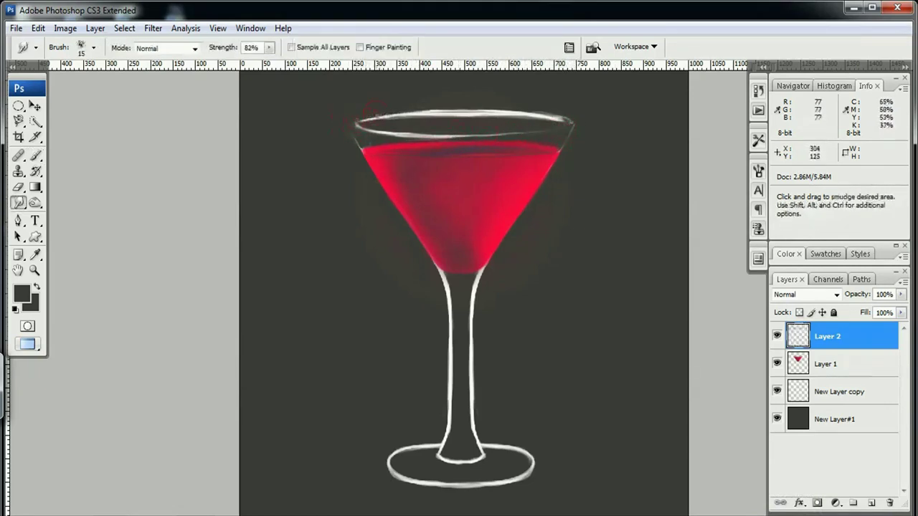
# - Paint white highlight strokes on the right rim and smudge the left rim
pyautogui.press('i')
pyautogui.press('d')
pyautogui.press('x')
pyautogui.press('b')
pyautogui.moveTo(487, 122); pyautogui.dragTo(543, 124)
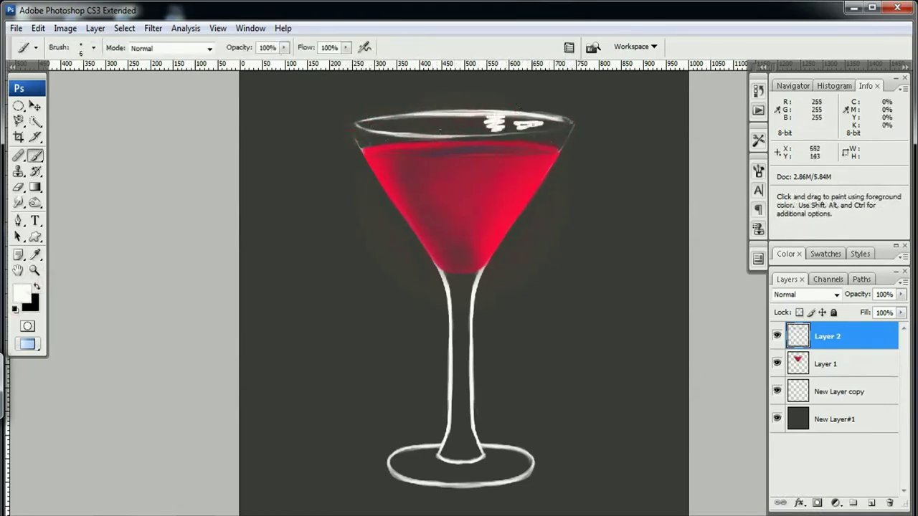
pyautogui.press('r')
pyautogui.moveTo(387, 126)
pyautogui.mouseDown()
pyautogui.moveTo(422, 128)
pyautogui.moveTo(370, 128)
pyautogui.moveTo(423, 127)
pyautogui.mouseUp()
# - Blur the right rim highlights into a soft streak, adding a white zigzag; smudge size 25
pyautogui.moveTo(545, 120); pyautogui.dragTo(511, 123)
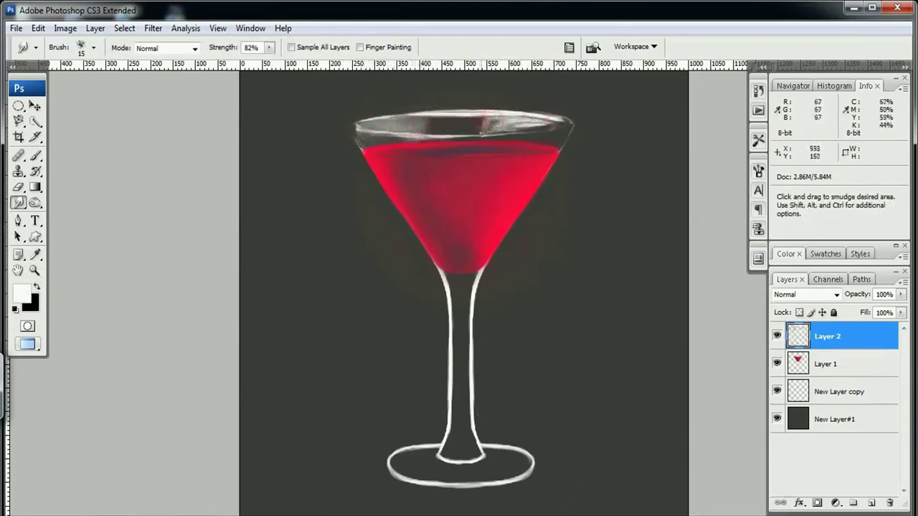
pyautogui.press('b')
pyautogui.moveTo(495, 154)
pyautogui.mouseDown()
pyautogui.moveTo(556, 140)
pyautogui.moveTo(492, 156)
pyautogui.moveTo(552, 142)
pyautogui.moveTo(548, 130)
pyautogui.moveTo(562, 173)
pyautogui.mouseUp()
pyautogui.press('r')
pyautogui.press(']')
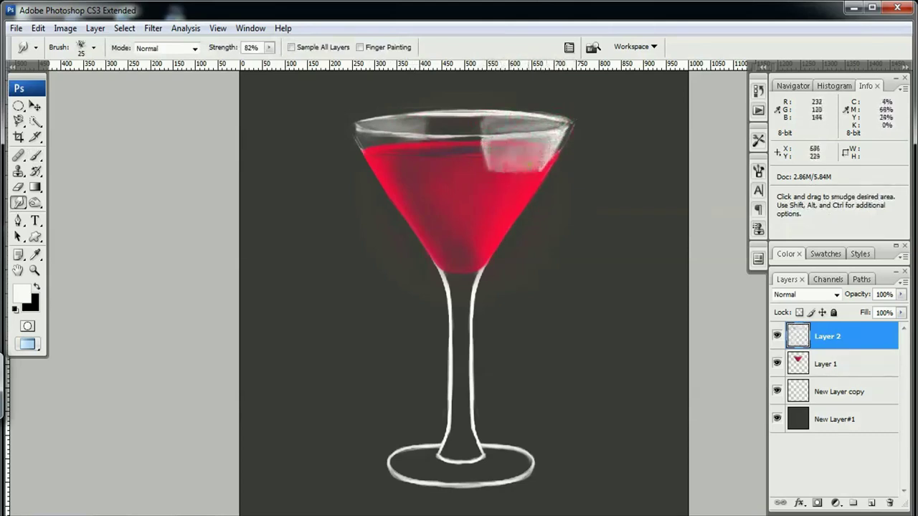
# - Erase the excess white patch on the rim and blend the right rim darker
pyautogui.press('e')
pyautogui.moveTo(495, 166); pyautogui.dragTo(556, 152)
pyautogui.moveTo(477, 150)
pyautogui.mouseDown()
pyautogui.moveTo(558, 144)
pyautogui.moveTo(359, 129)
pyautogui.mouseUp()
pyautogui.press('r')
pyautogui.press('e')
pyautogui.keyDown('ctrl'); pyautogui.click(563, 129); pyautogui.keyUp('ctrl')
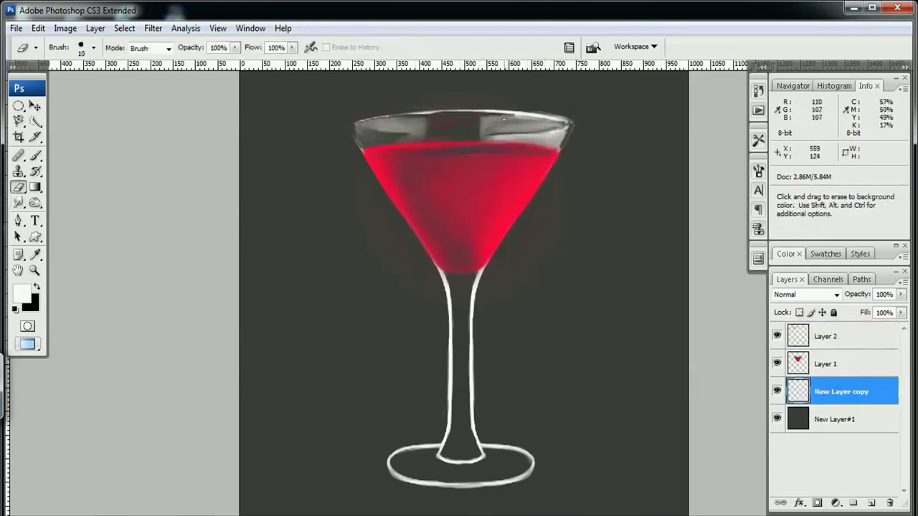
pyautogui.press('v')
pyautogui.click(481, 122)
pyautogui.press('r')
pyautogui.moveTo(563, 128); pyautogui.dragTo(523, 138)
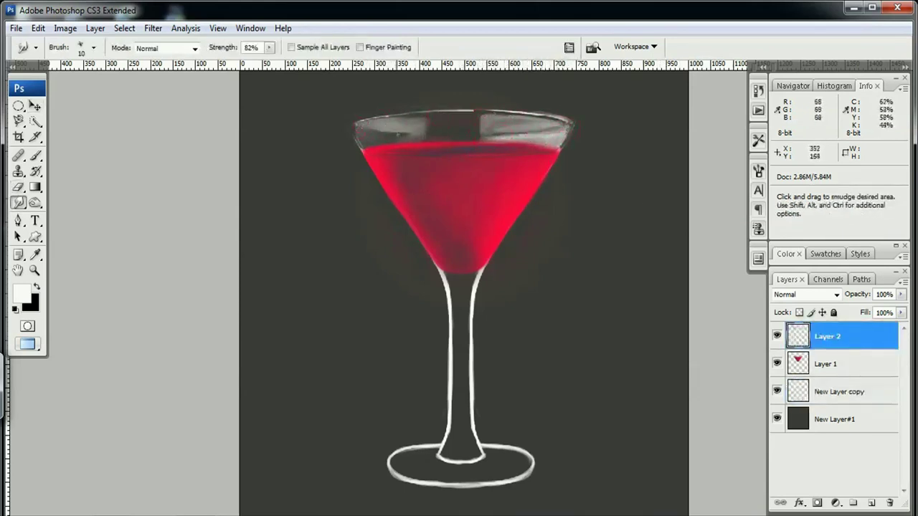
# - Hide and re-show the dark background layer while reselecting Layer 2
pyautogui.click(832, 387)
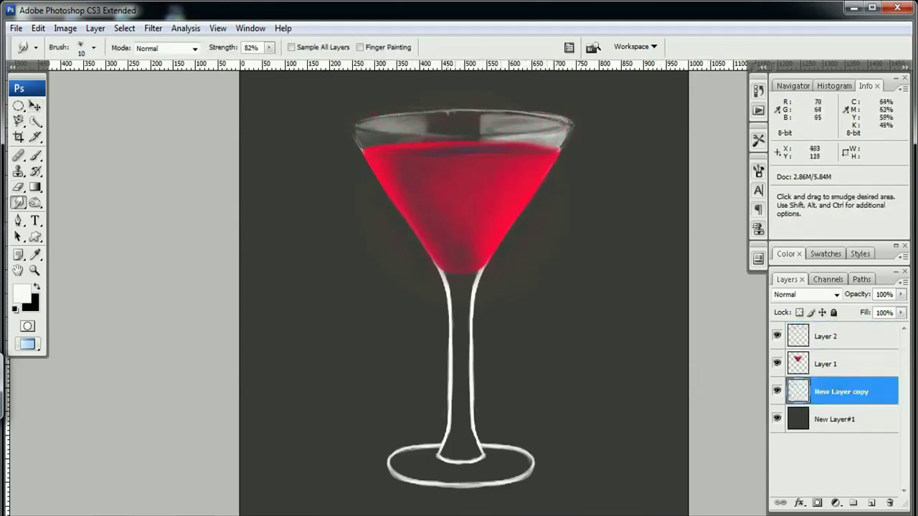
pyautogui.keyDown('ctrl'); pyautogui.click(481, 115); pyautogui.keyUp('ctrl')
pyautogui.keyDown('ctrl'); pyautogui.click(481, 115); pyautogui.keyUp('ctrl')
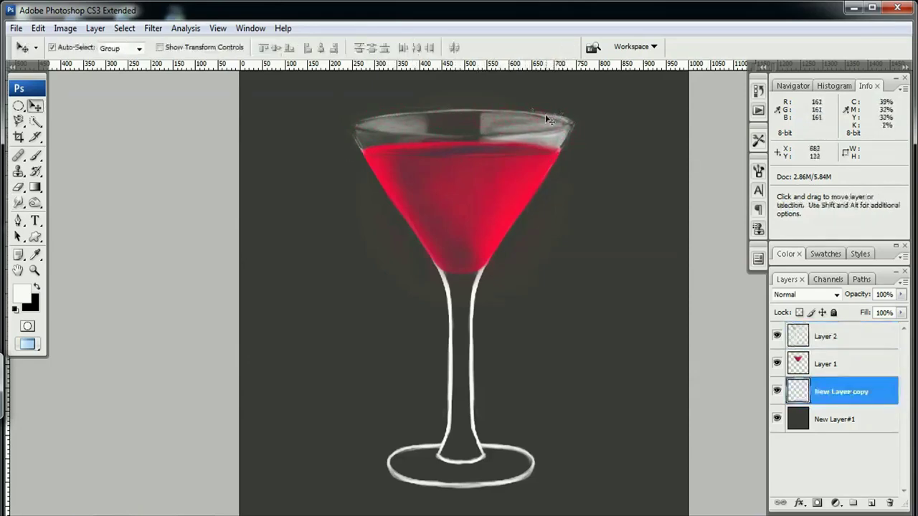
pyautogui.click(777, 419)
pyautogui.click(832, 337)
pyautogui.click(777, 419)
pyautogui.press('r')
pyautogui.press('b')
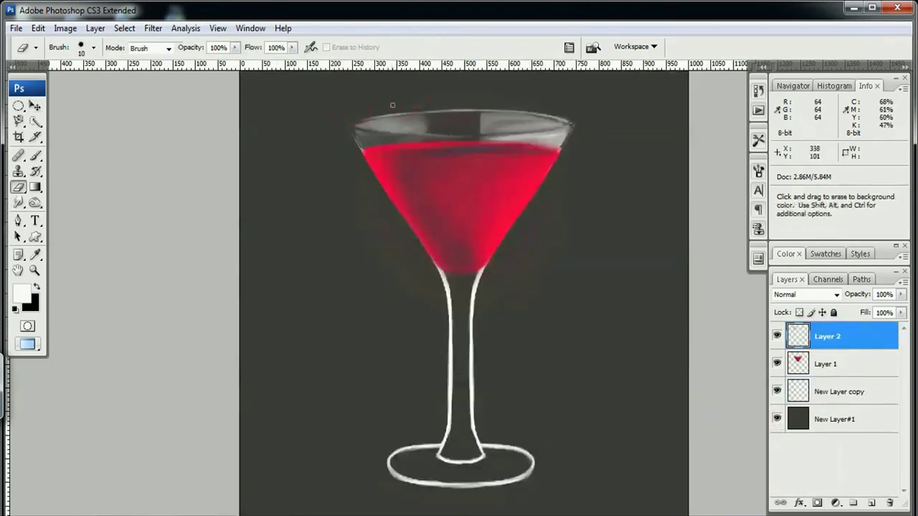
pyautogui.press('r')
pyautogui.press('b')
# - Zoom in on the rim, select Layer 1, set smudge size 9 and recentre the glass
pyautogui.hotkey('ctrl', '+')
pyautogui.hotkey('ctrl', '+')
pyautogui.press('r')
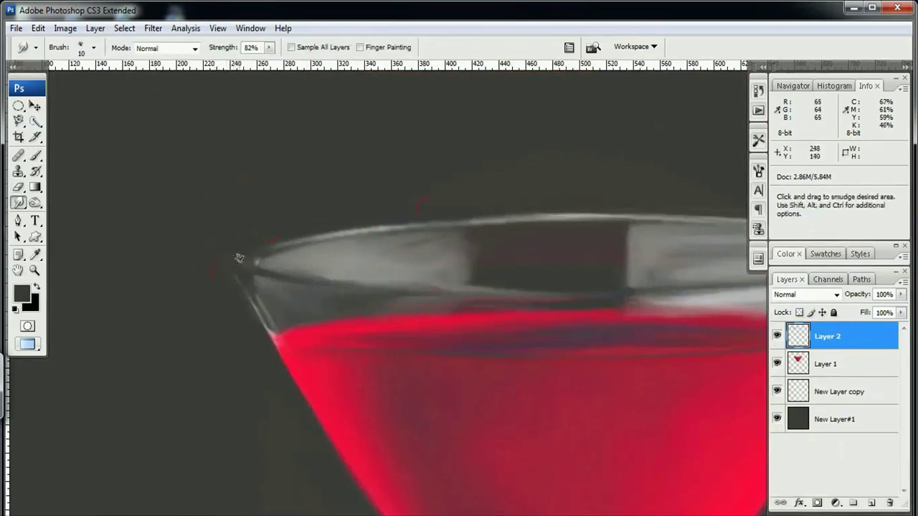
pyautogui.press('v')
pyautogui.click(323, 330)
pyautogui.click(777, 337)
pyautogui.press('b')
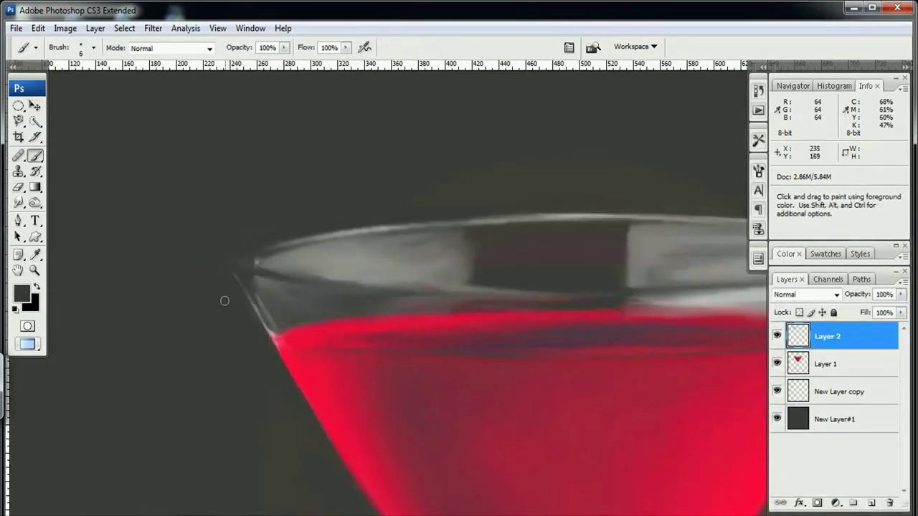
pyautogui.hotkey('ctrl', '-')
pyautogui.hotkey('ctrl', '-')
pyautogui.press('v')
pyautogui.click(455, 332)
pyautogui.press('r')
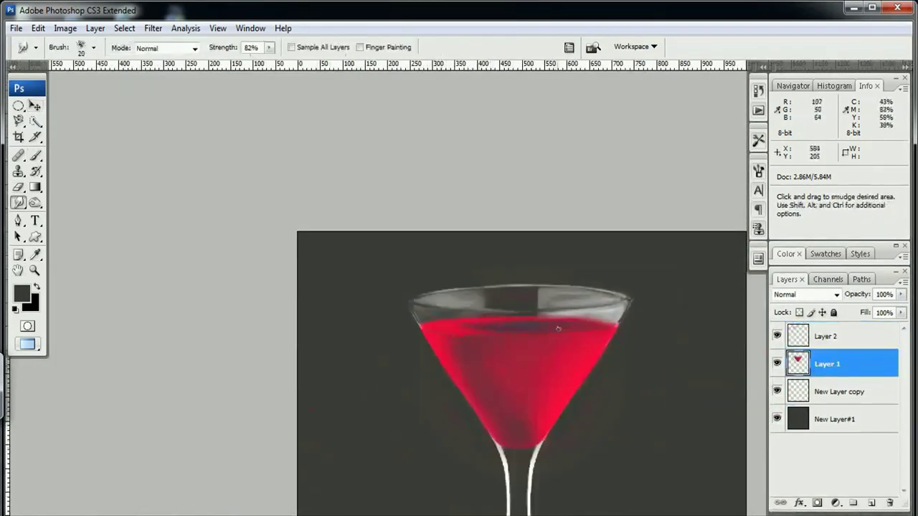
pyautogui.press('[')
pyautogui.press('[')
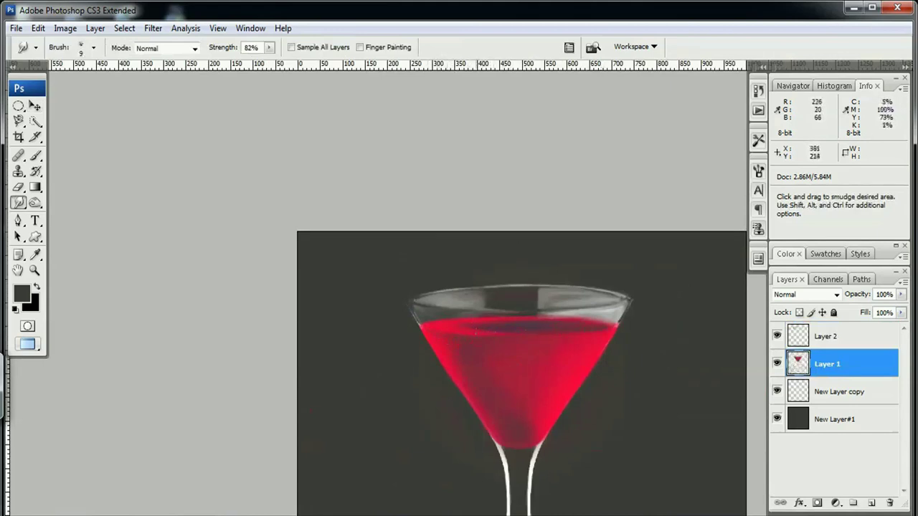
pyautogui.moveTo(445, 440); pyautogui.dragTo(409, 251)
# - Paint red dabs at the top of the stem and add new Layer 3
pyautogui.press('b')
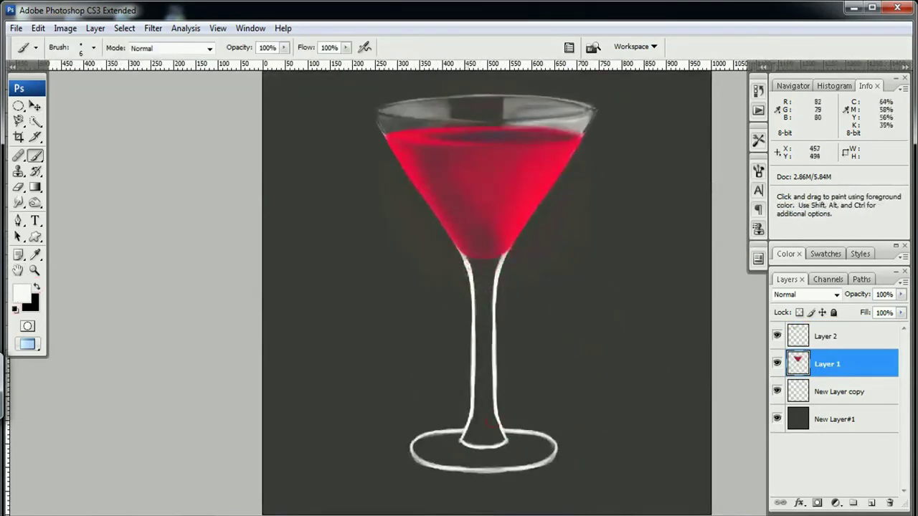
pyautogui.keyDown('alt'); pyautogui.click(484, 237); pyautogui.keyUp('alt')
pyautogui.moveTo(470, 269); pyautogui.dragTo(497, 269)
pyautogui.press('r')
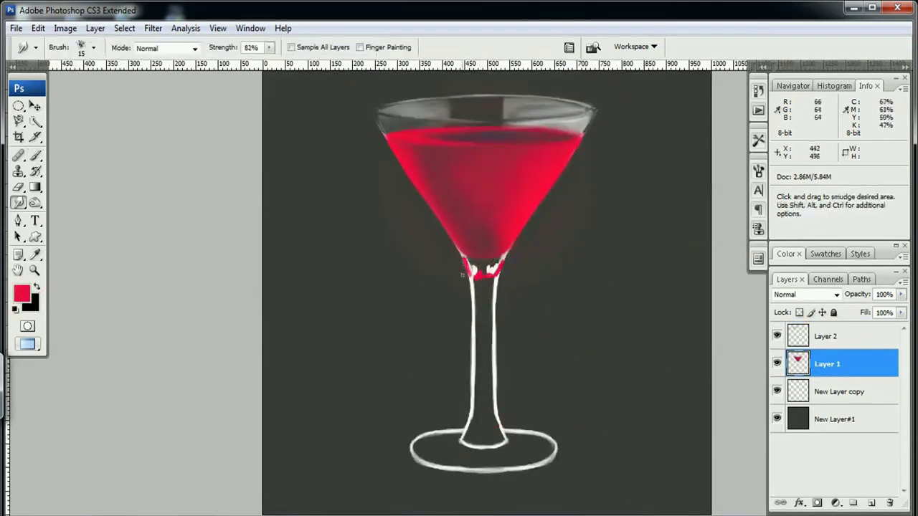
pyautogui.press('l')
pyautogui.press('e')
pyautogui.hotkey('ctrl', 'shift', 'alt', 'n')
# - Blend the red dabs into the bottom of the glass bowl
pyautogui.press('b')
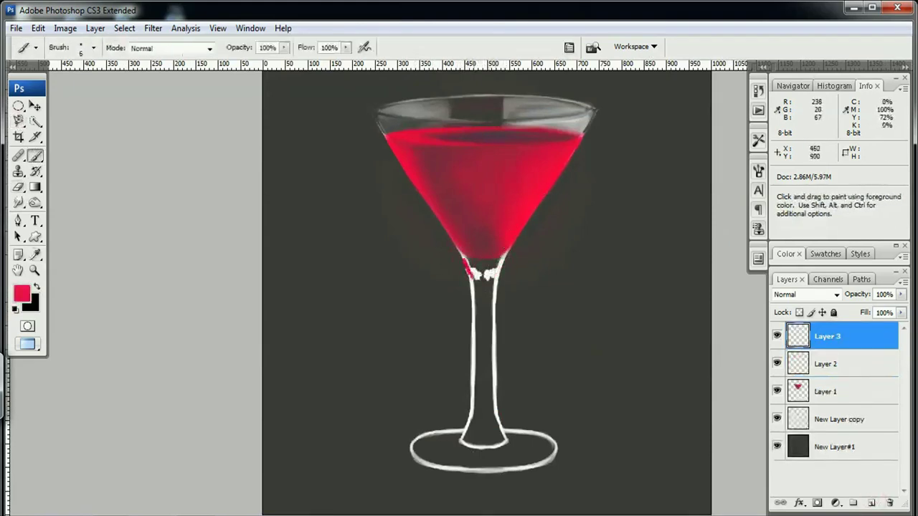
pyautogui.press('r')
pyautogui.moveTo(466, 269)
pyautogui.mouseDown()
pyautogui.moveTo(502, 264)
pyautogui.moveTo(482, 265)
pyautogui.mouseUp()
pyautogui.press('b')
pyautogui.click(36, 288)
pyautogui.keyDown('alt'); pyautogui.click(484, 262); pyautogui.keyUp('alt')
pyautogui.press('r')
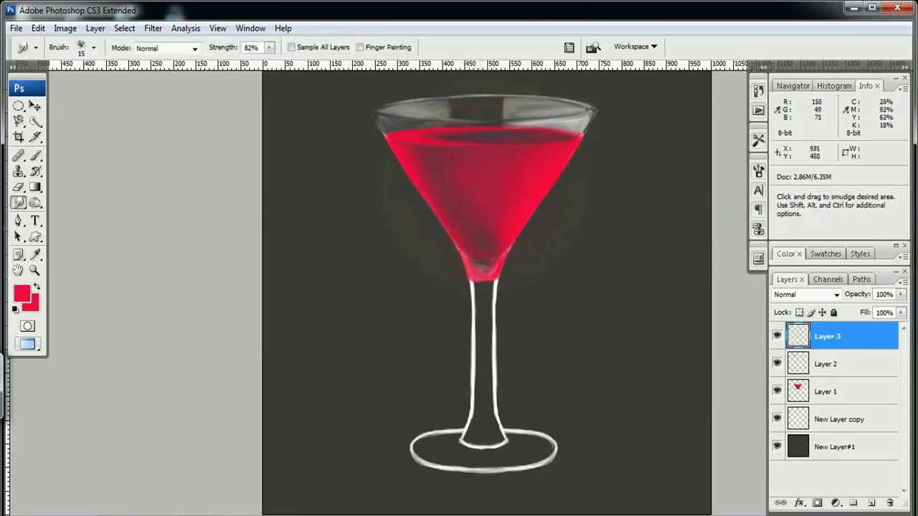
# - Blend a darker red into the top of the stem
pyautogui.press('i')
pyautogui.click(566, 242)
pyautogui.press('b')
pyautogui.press('r')
pyautogui.moveTo(475, 275)
pyautogui.mouseDown()
pyautogui.moveTo(505, 266)
pyautogui.moveTo(479, 274)
pyautogui.mouseUp()
pyautogui.press('b')
pyautogui.keyDown('alt'); pyautogui.click(480, 266); pyautogui.keyUp('alt')
pyautogui.press('r')
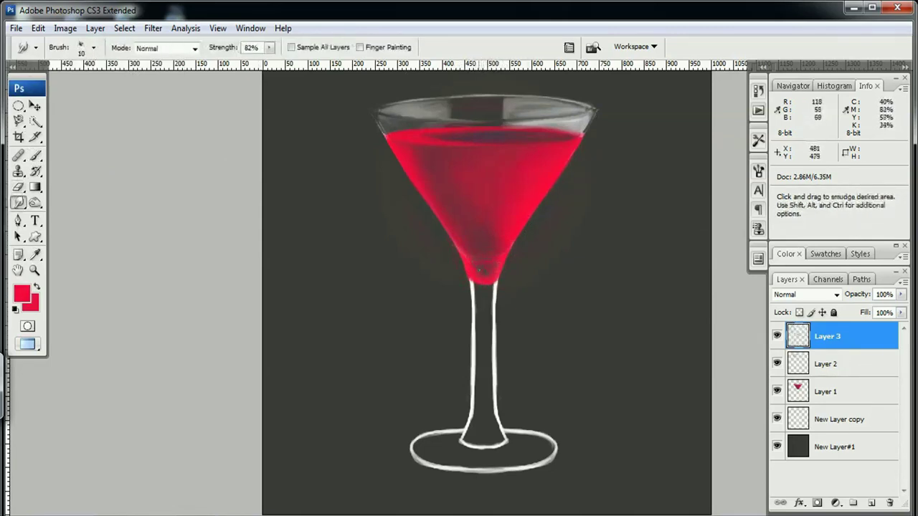
# - Blend the stem edges and paint the stem's right edge dark grey
pyautogui.moveTo(472, 280)
pyautogui.mouseDown()
pyautogui.moveTo(473, 310)
pyautogui.moveTo(496, 319)
pyautogui.moveTo(470, 431)
pyautogui.mouseUp()
pyautogui.press('d')
pyautogui.press('x')
pyautogui.press('b')
pyautogui.keyDown('alt'); pyautogui.click(528, 312); pyautogui.keyUp('alt')
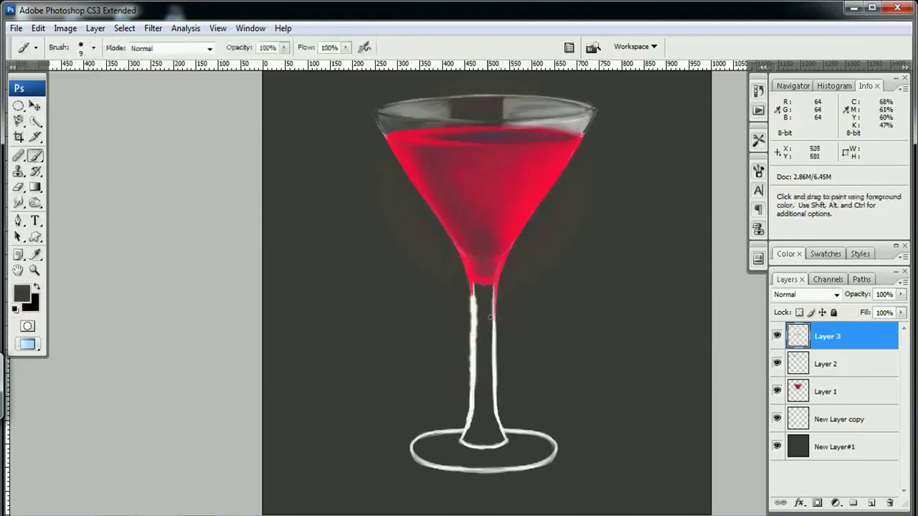
pyautogui.moveTo(493, 310)
pyautogui.mouseDown()
pyautogui.moveTo(497, 409)
pyautogui.moveTo(472, 382)
pyautogui.moveTo(467, 305)
pyautogui.moveTo(498, 423)
pyautogui.moveTo(495, 290)
pyautogui.moveTo(469, 426)
pyautogui.moveTo(471, 375)
pyautogui.mouseUp()
pyautogui.press('r')
pyautogui.press('b')
pyautogui.press('r')
# - Paint a white highlight down the stem and smudge it smooth
pyautogui.press('b')
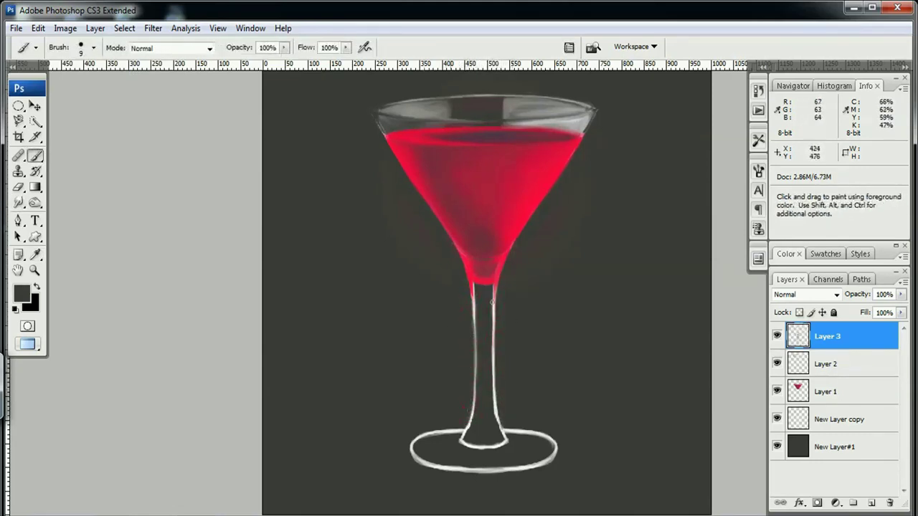
pyautogui.keyDown('alt'); pyautogui.click(485, 301); pyautogui.keyUp('alt')
pyautogui.moveTo(485, 294); pyautogui.dragTo(486, 436)
pyautogui.press('r')
pyautogui.moveTo(485, 291); pyautogui.dragTo(489, 439)
pyautogui.moveTo(486, 309); pyautogui.dragTo(489, 423)
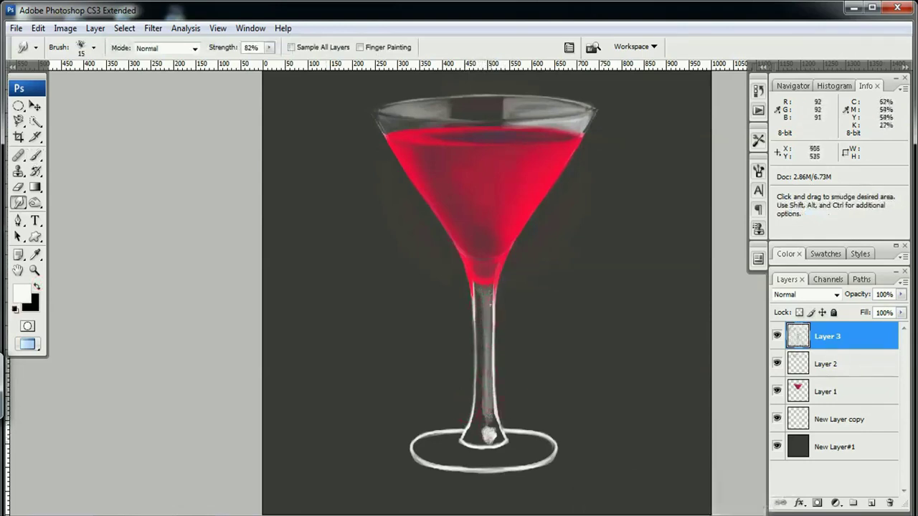
pyautogui.moveTo(491, 291)
pyautogui.mouseDown()
pyautogui.moveTo(492, 439)
pyautogui.moveTo(464, 430)
pyautogui.moveTo(477, 366)
pyautogui.mouseUp()
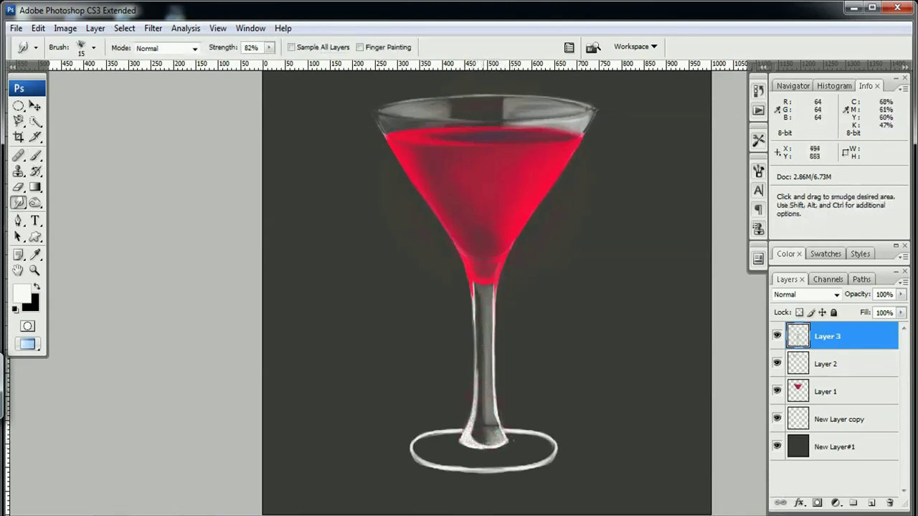
# - Paint white strokes across the glass foot and blend both sides
pyautogui.press('b')
pyautogui.moveTo(410, 460)
pyautogui.mouseDown()
pyautogui.moveTo(452, 475)
pyautogui.moveTo(556, 468)
pyautogui.mouseUp()
pyautogui.moveTo(491, 459)
pyautogui.mouseDown()
pyautogui.moveTo(542, 438)
pyautogui.moveTo(557, 467)
pyautogui.mouseUp()
pyautogui.press('r')
pyautogui.moveTo(516, 439)
pyautogui.mouseDown()
pyautogui.moveTo(553, 452)
pyautogui.moveTo(510, 444)
pyautogui.moveTo(479, 462)
pyautogui.moveTo(550, 452)
pyautogui.moveTo(509, 439)
pyautogui.moveTo(538, 434)
pyautogui.moveTo(519, 439)
pyautogui.mouseUp()
pyautogui.moveTo(466, 459); pyautogui.dragTo(502, 463)
pyautogui.press('b')
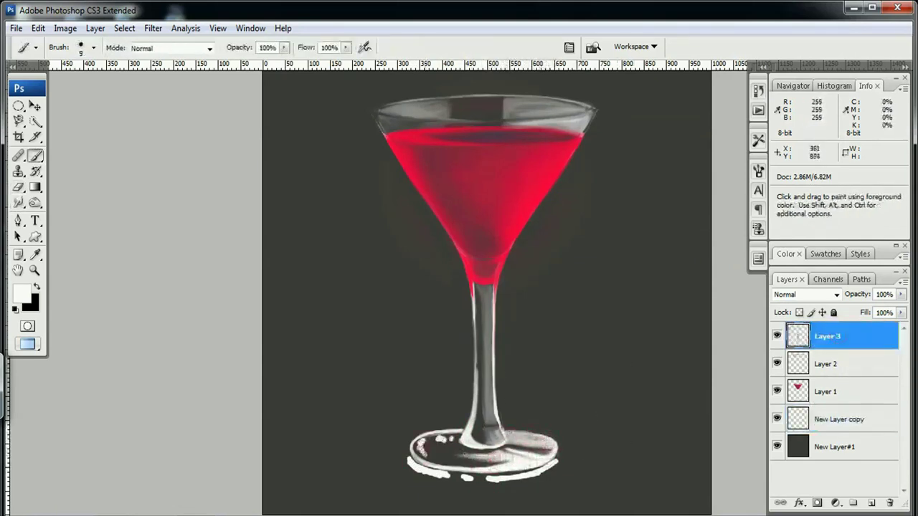
pyautogui.press('r')
pyautogui.moveTo(459, 437)
pyautogui.mouseDown()
pyautogui.moveTo(413, 459)
pyautogui.moveTo(467, 449)
pyautogui.moveTo(413, 441)
pyautogui.moveTo(495, 466)
pyautogui.moveTo(545, 456)
pyautogui.mouseUp()
# - On Layer 3, smooth the foot highlights and round off its front and right edges
pyautogui.press('b')
pyautogui.press('r')
pyautogui.press('e')
pyautogui.click(839, 419)
pyautogui.click(825, 337)
pyautogui.press('r')
pyautogui.moveTo(413, 448); pyautogui.dragTo(459, 434)
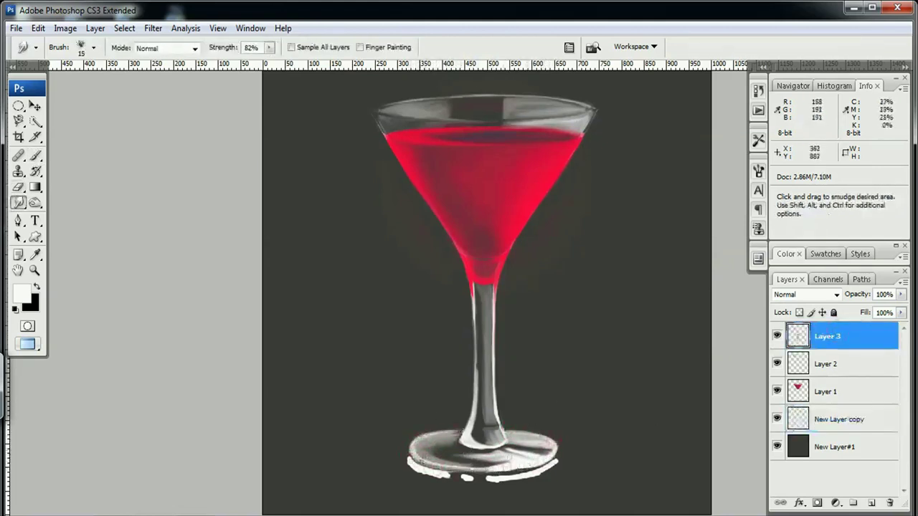
pyautogui.moveTo(473, 470)
pyautogui.mouseDown()
pyautogui.moveTo(527, 463)
pyautogui.moveTo(556, 445)
pyautogui.mouseUp()
pyautogui.moveTo(409, 462)
pyautogui.mouseDown()
pyautogui.moveTo(470, 477)
pyautogui.moveTo(417, 465)
pyautogui.mouseUp()
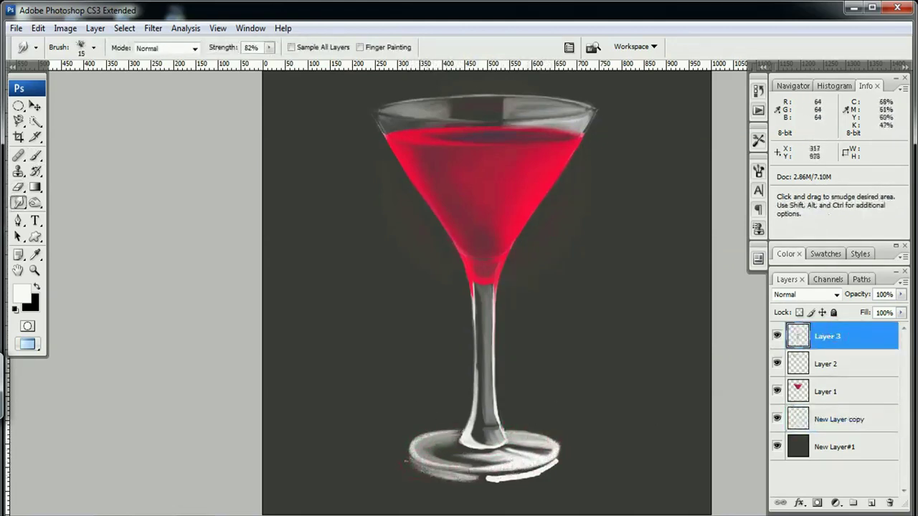
pyautogui.moveTo(502, 477)
pyautogui.mouseDown()
pyautogui.moveTo(559, 452)
pyautogui.moveTo(566, 459)
pyautogui.mouseUp()
pyautogui.click(833, 419)
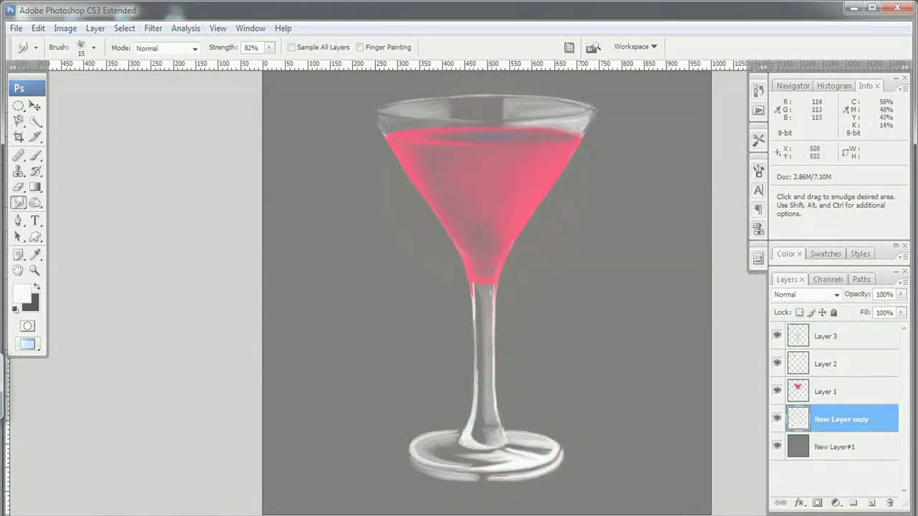